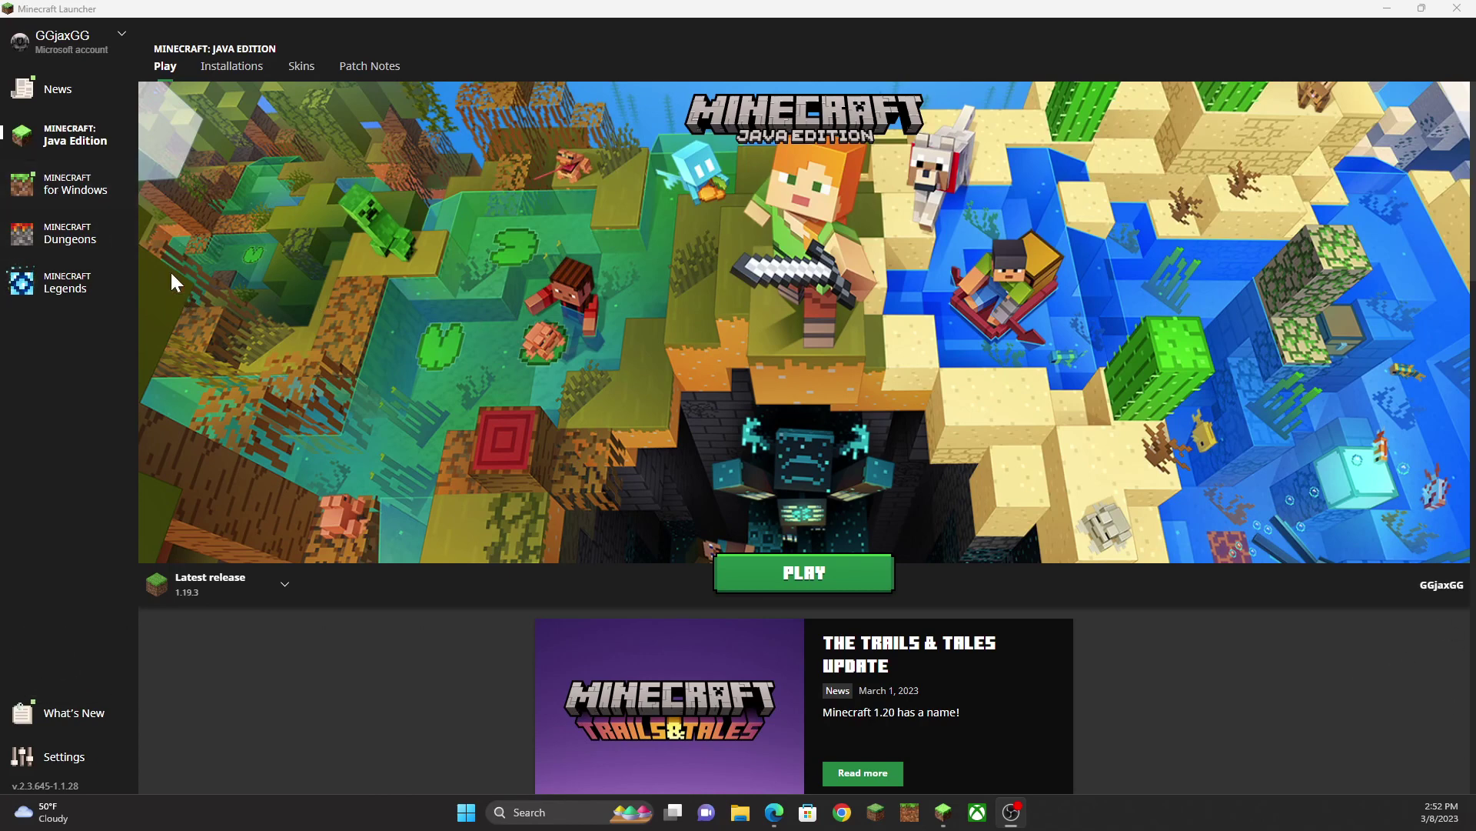
Go to the Minecraft for Windows page in the launcher and select its Preview tab
{"action": "left_click", "coordinate": [68, 185]}
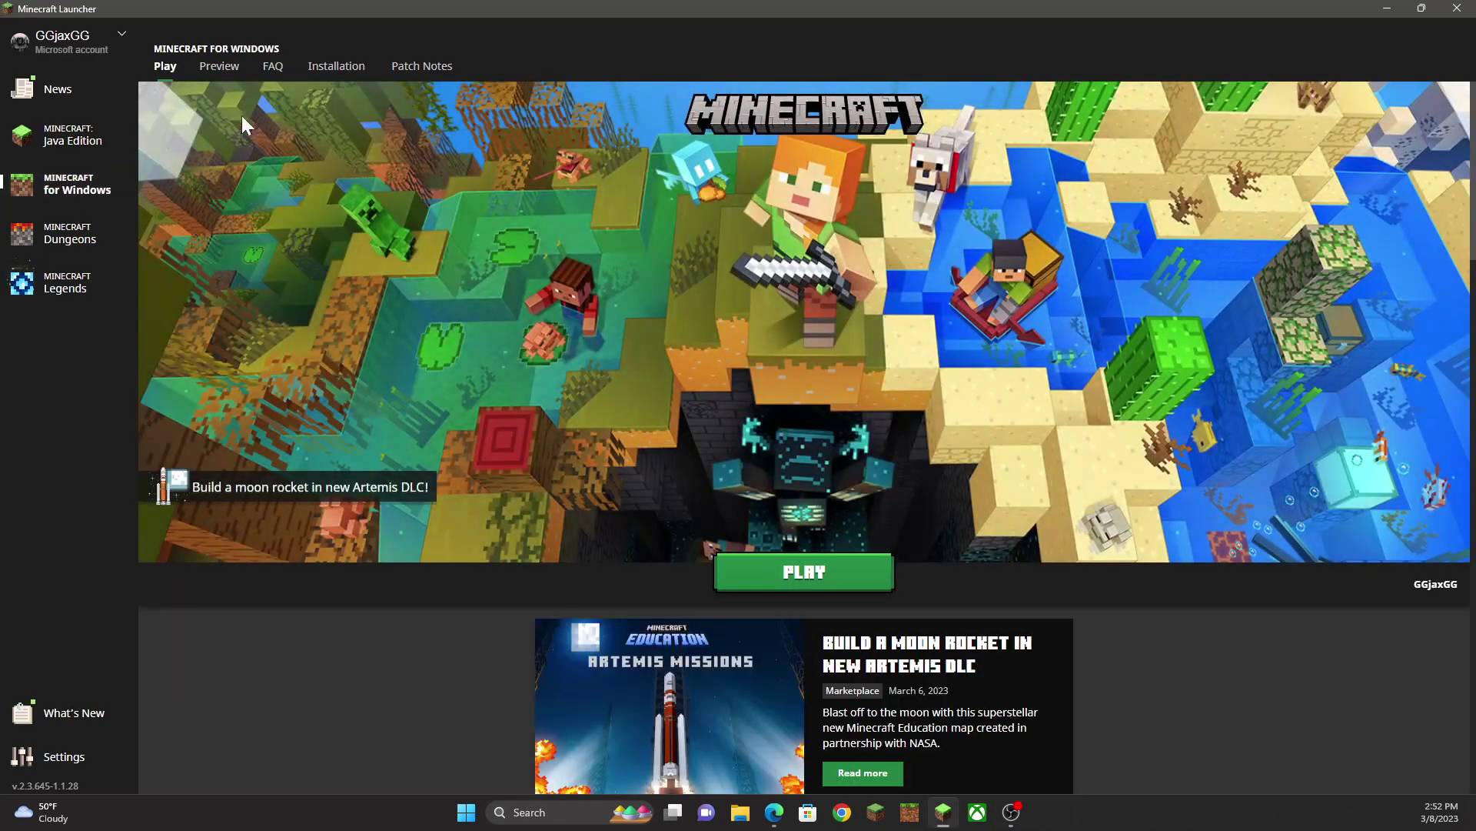
{"action": "left_click", "coordinate": [231, 70]}
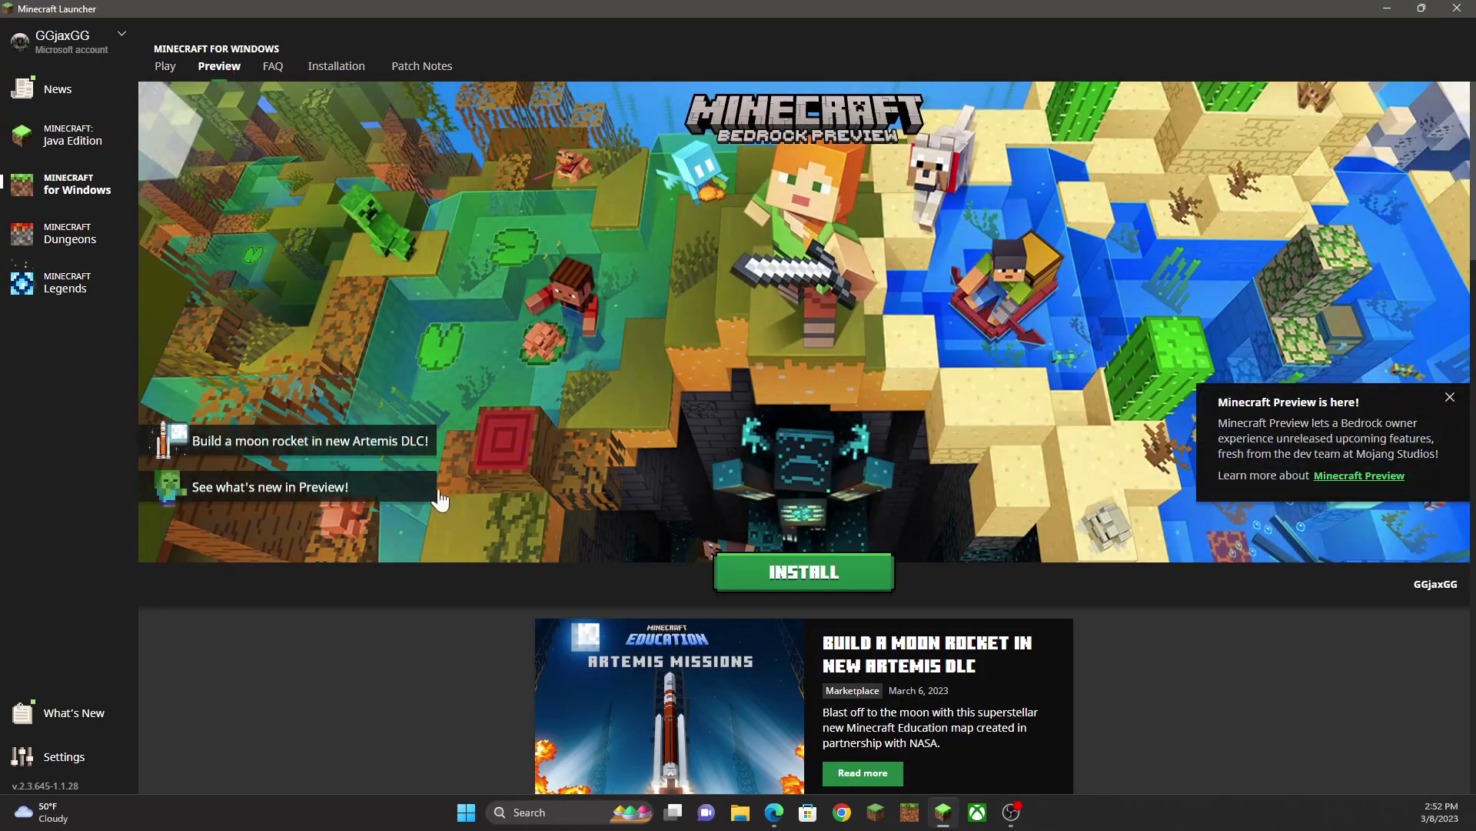
Install Minecraft Preview to the C: drive, dismiss the Preview popup, then minimize the launcher
{"action": "left_click", "coordinate": [804, 572]}
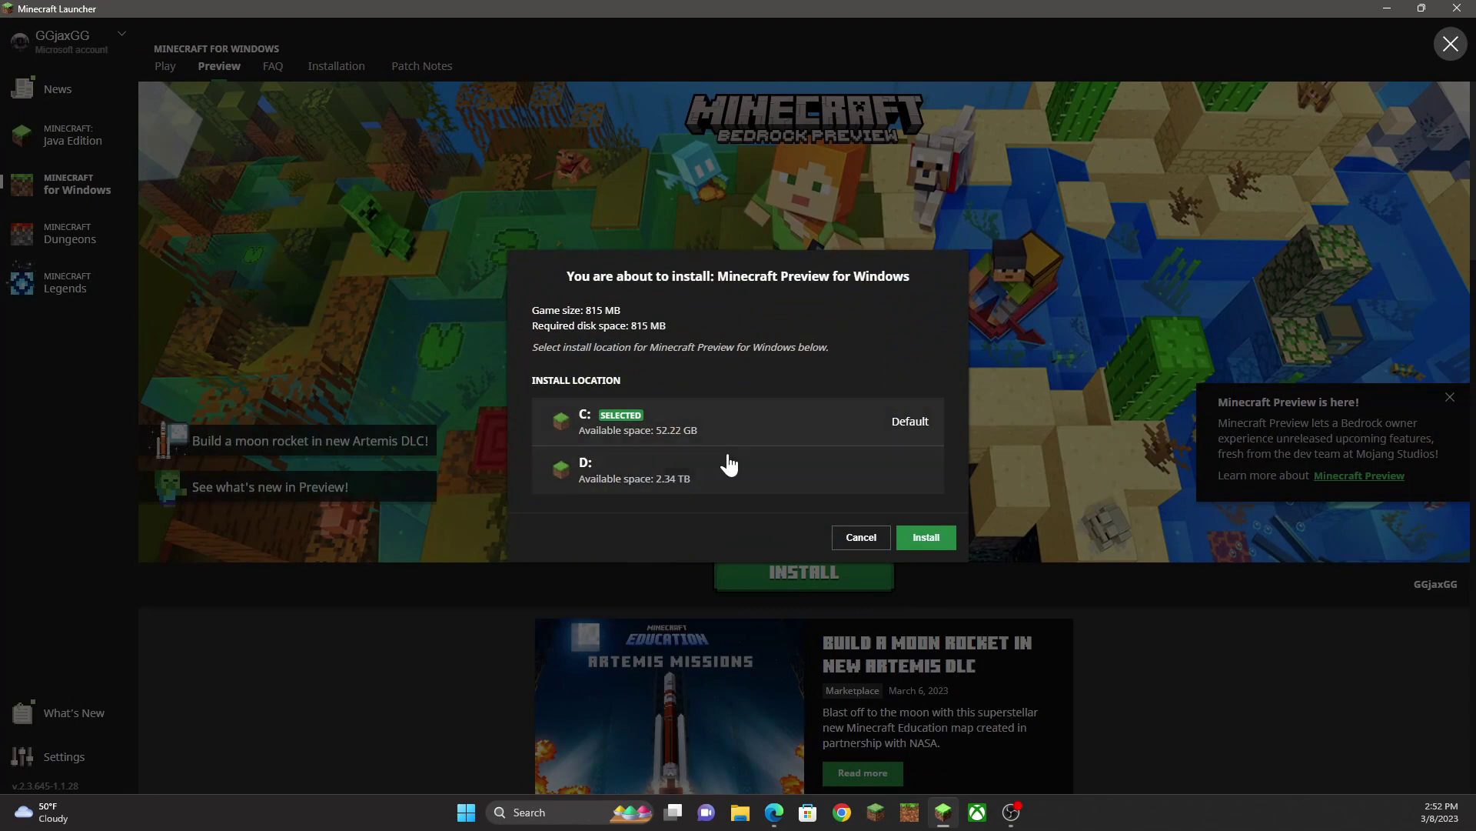
{"action": "left_click", "coordinate": [696, 432]}
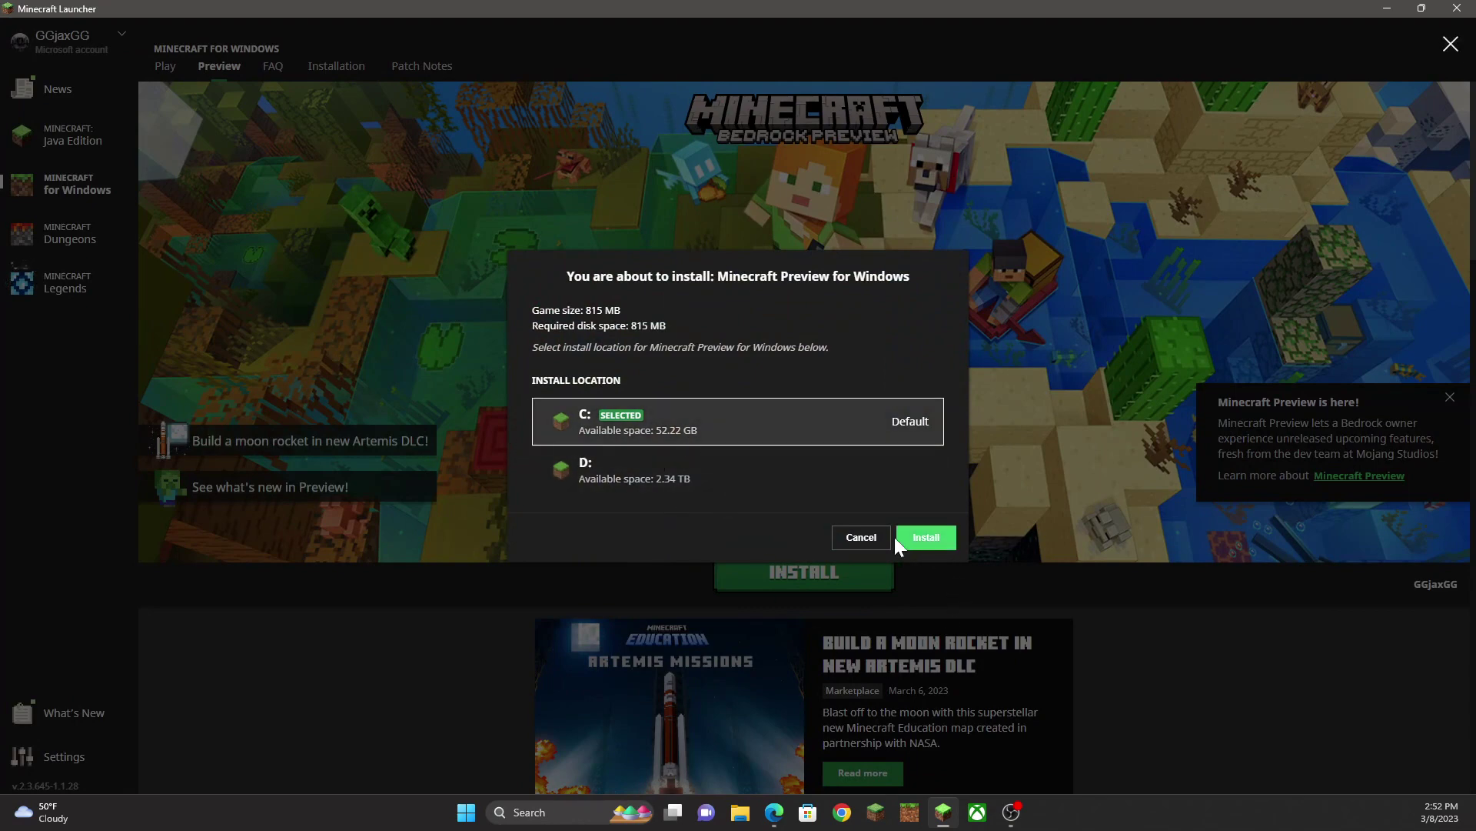
{"action": "left_click", "coordinate": [927, 539]}
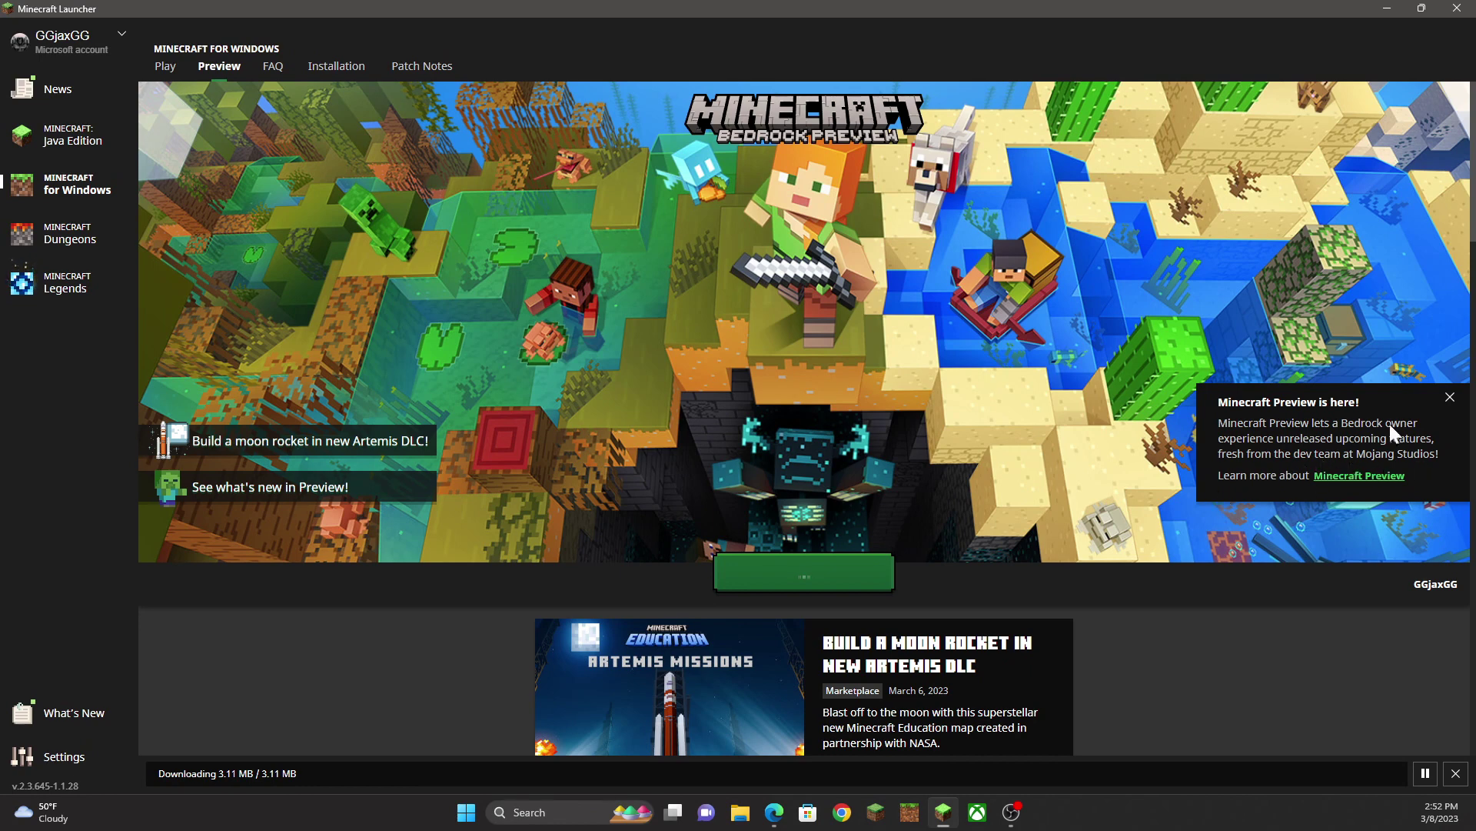
{"action": "left_click", "coordinate": [1447, 400]}
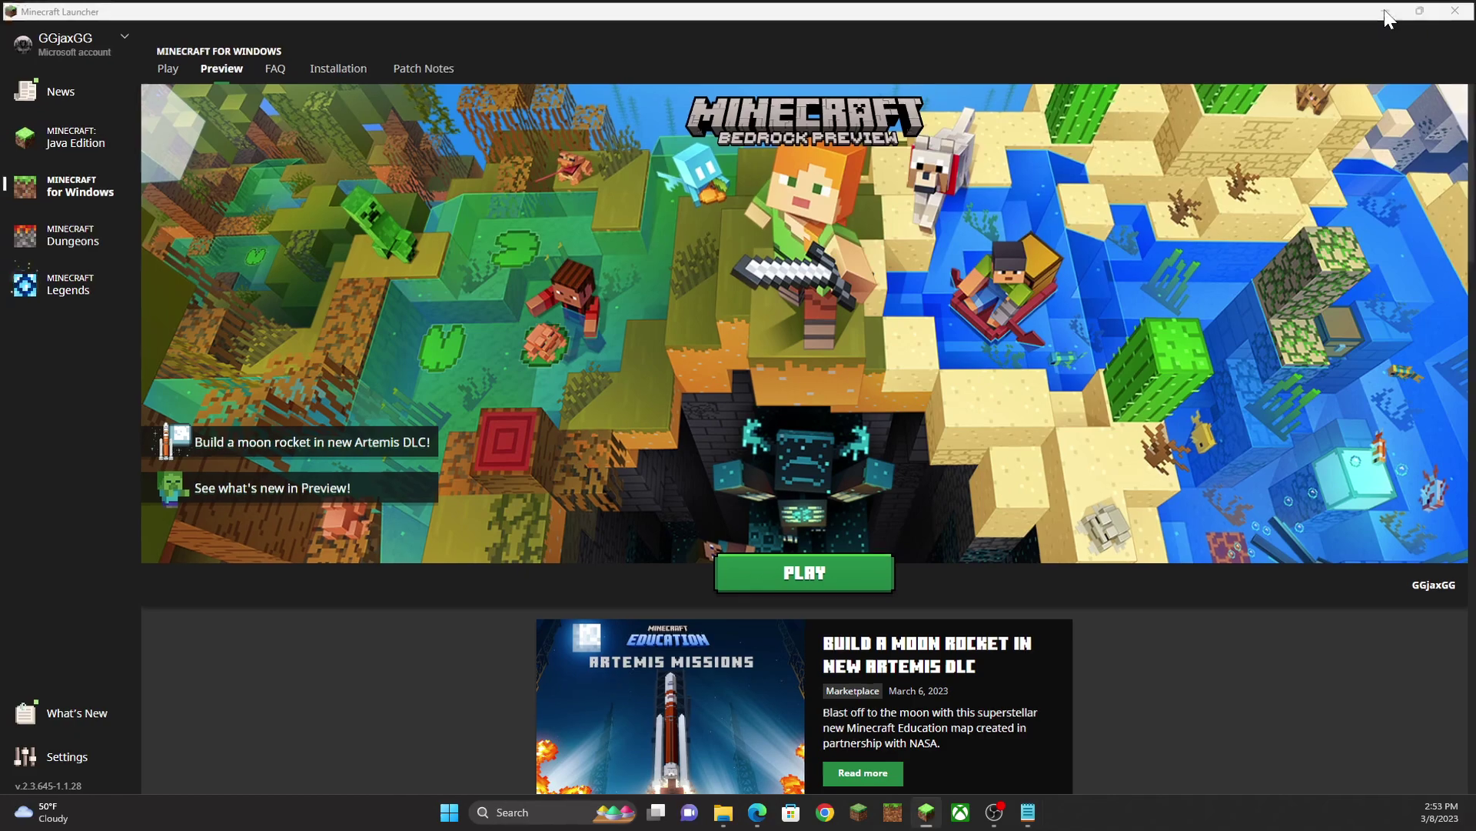
{"action": "left_click", "coordinate": [1387, 11]}
Create a desktop shortcut targeting minecraft:?Editor=true and name it 'Minecraft Editor'
{"action": "right_click", "coordinate": [934, 213]}
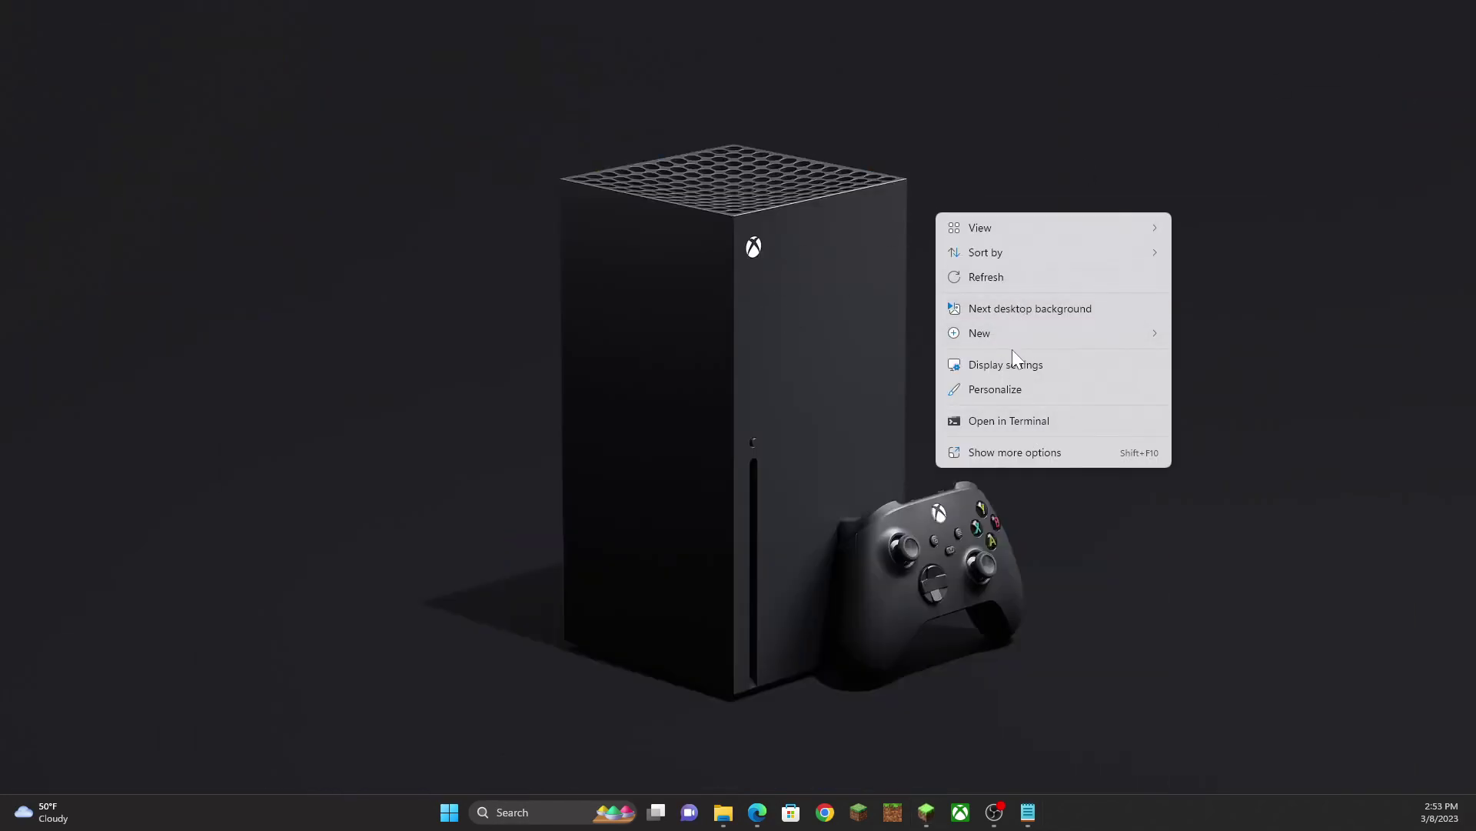
{"action": "left_click", "coordinate": [1037, 338]}
{"action": "left_click", "coordinate": [1230, 360]}
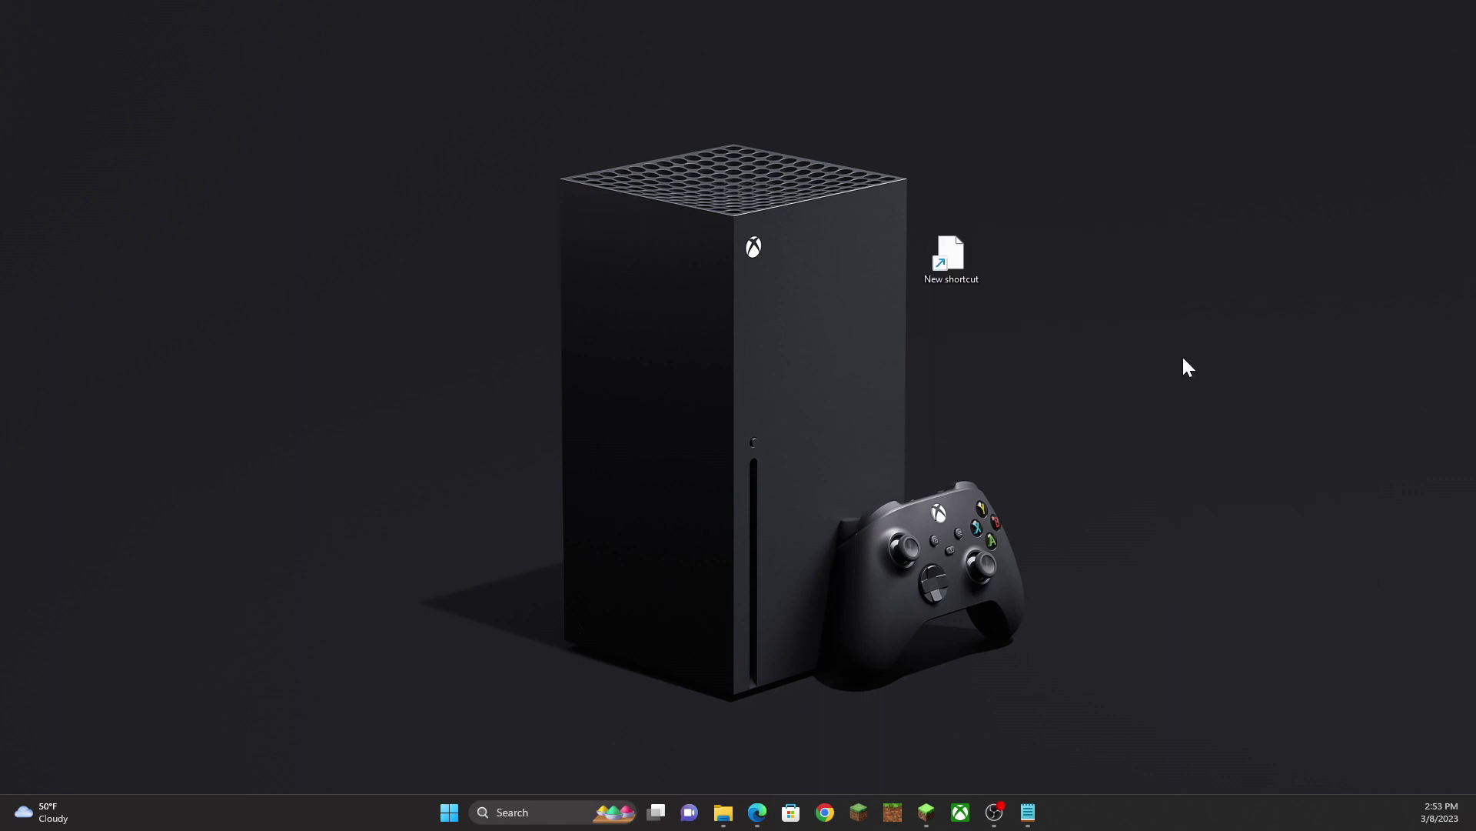
{"action": "right_click", "coordinate": [579, 390]}
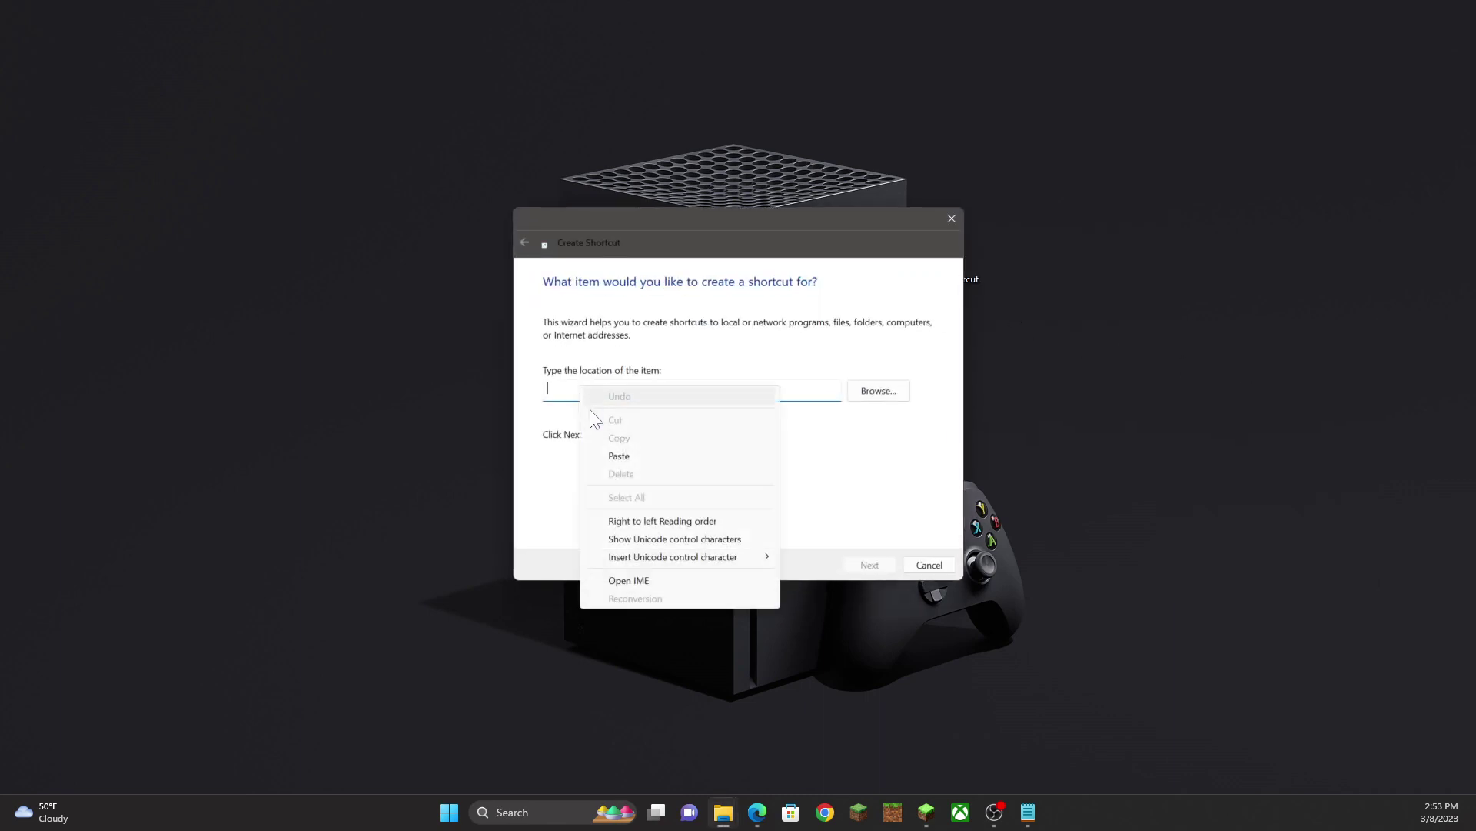
{"action": "left_click", "coordinate": [620, 456]}
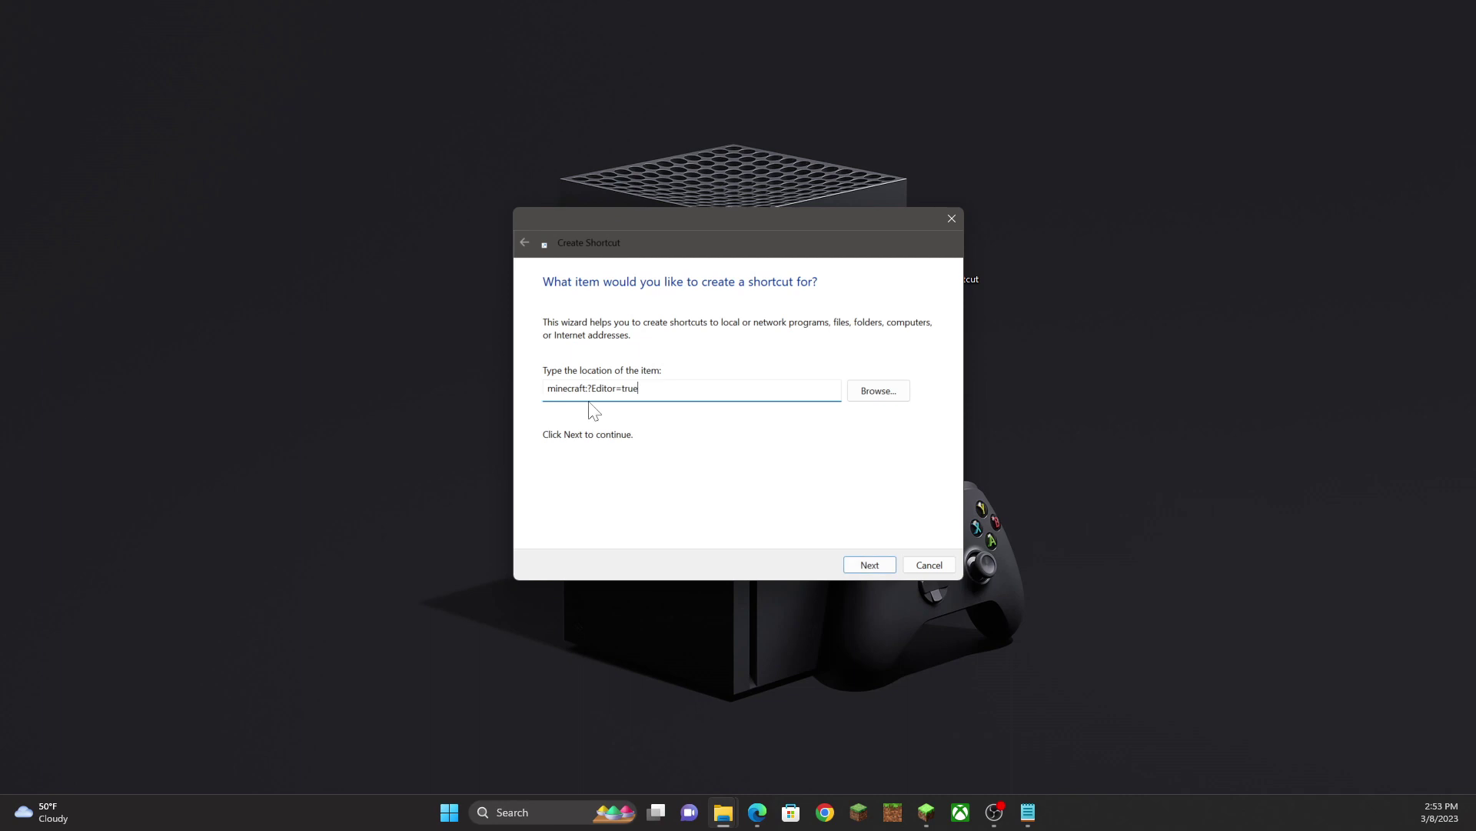
{"action": "key", "text": "ctrl+shift+Left"}
{"action": "key", "text": "ctrl+shift+Left"}
{"action": "key", "text": "ctrl+shift+Left"}
{"action": "key", "text": "ctrl+shift+Left"}
{"action": "key", "text": "End"}
{"action": "left_click", "coordinate": [870, 565]}
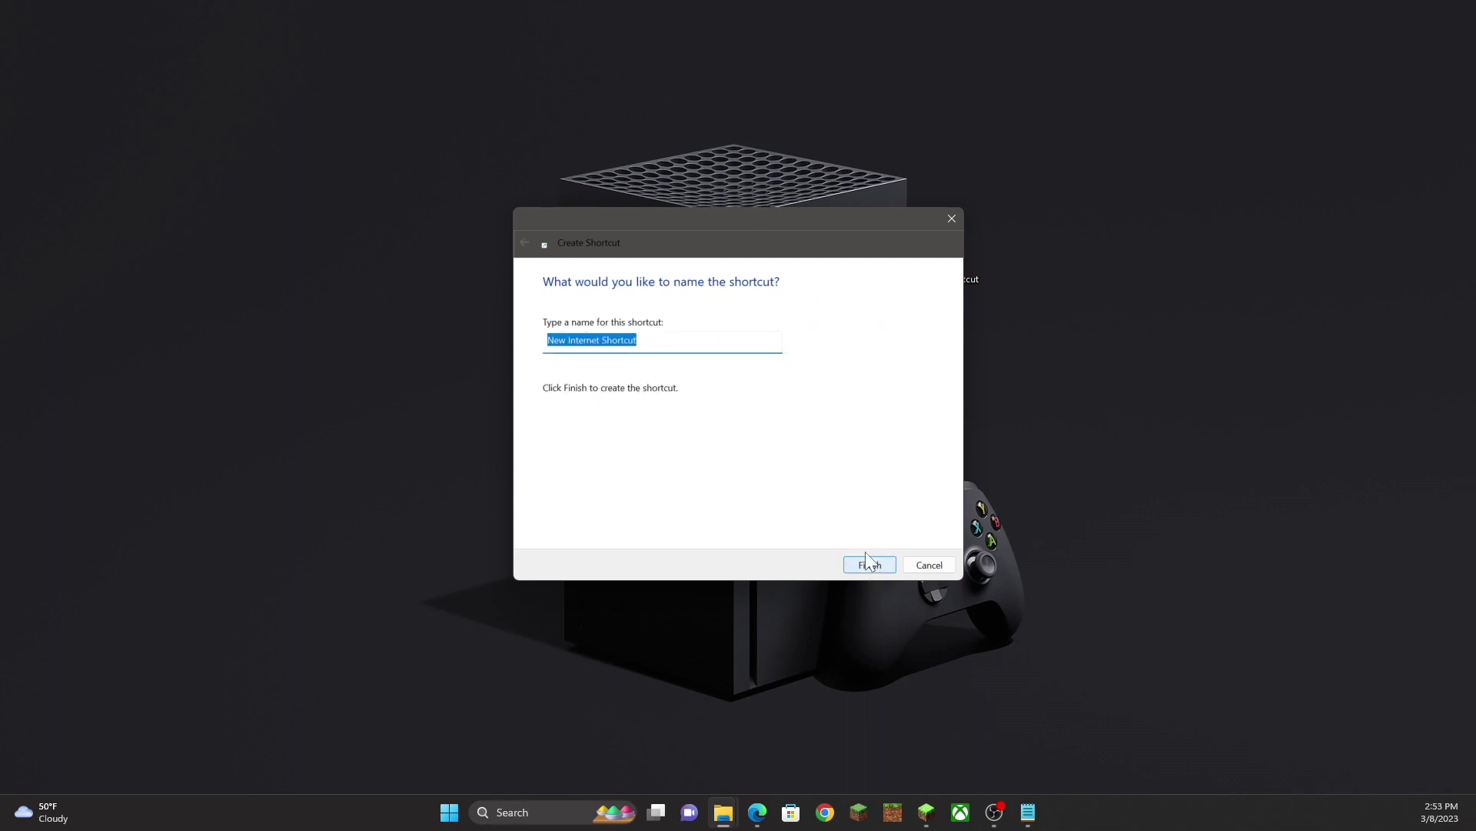
{"action": "type", "text": "Minecraft Editor"}
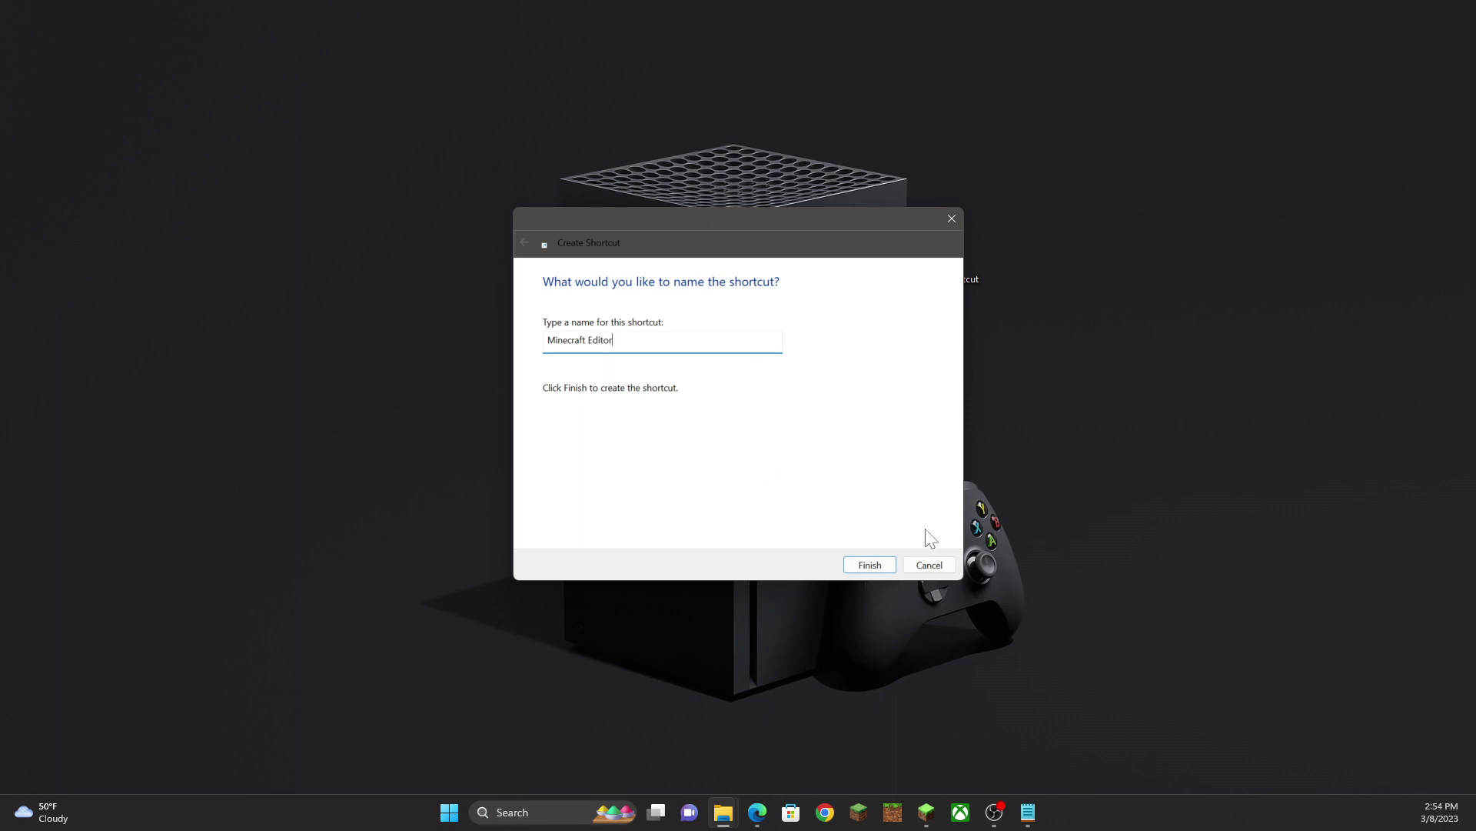
{"action": "left_click", "coordinate": [869, 565]}
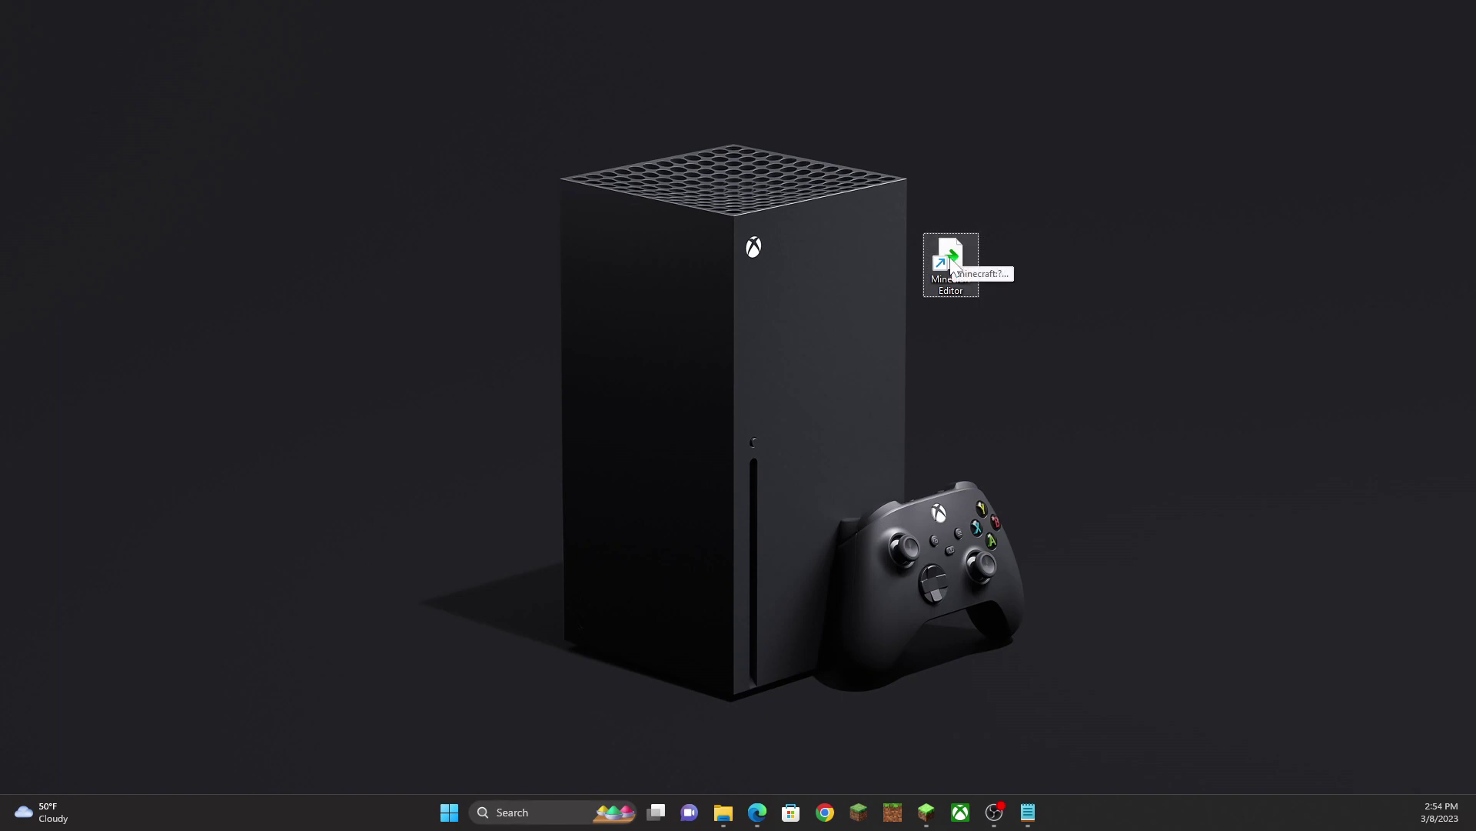
Launch Minecraft Preview, sign in with the Microsoft account, dismiss the beta notes, then close it
{"action": "left_click", "coordinate": [928, 813]}
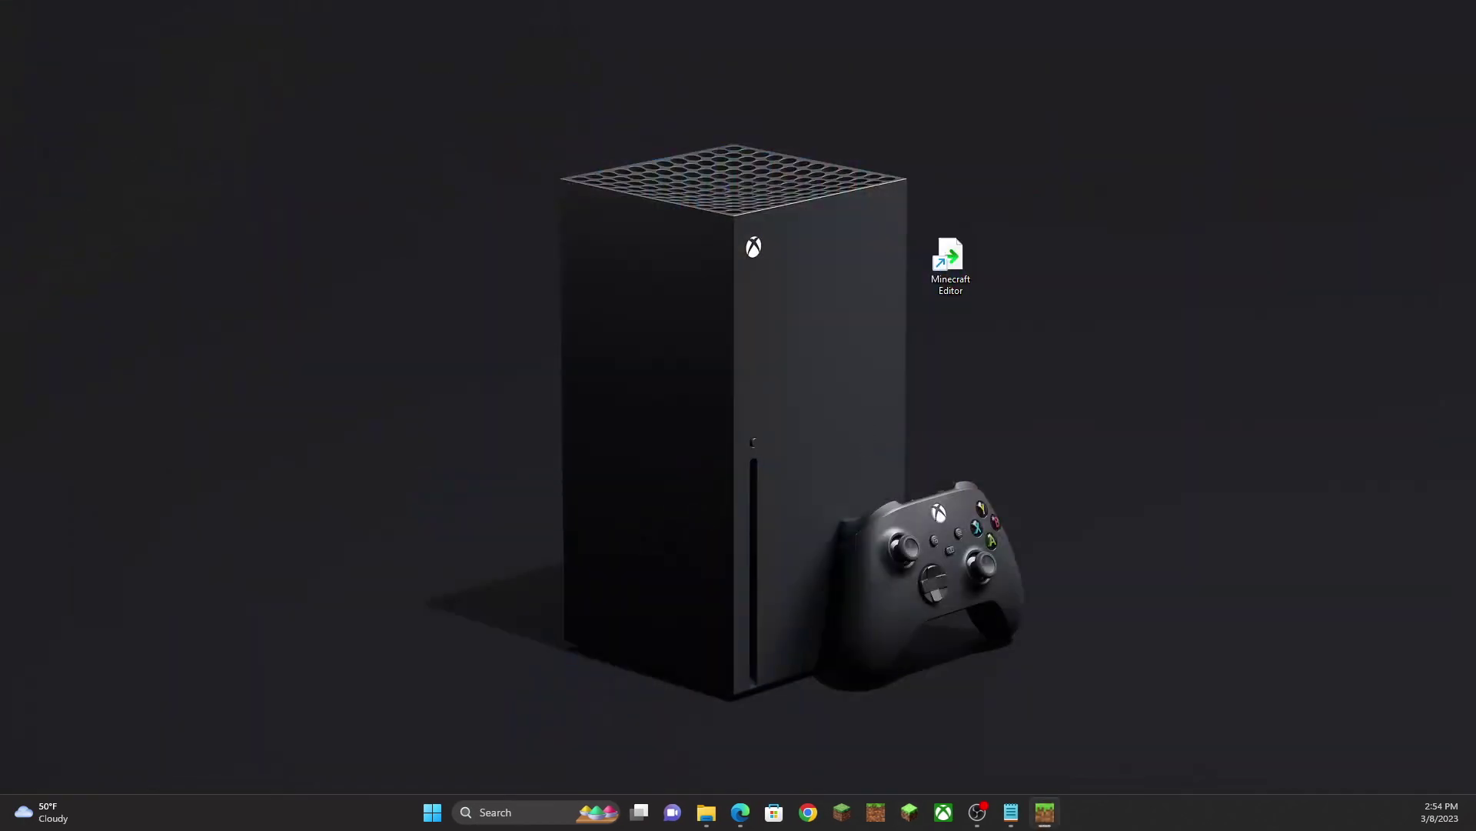
{"action": "left_click_drag", "start_coordinate": [504, 387], "coordinate": [690, 31]}
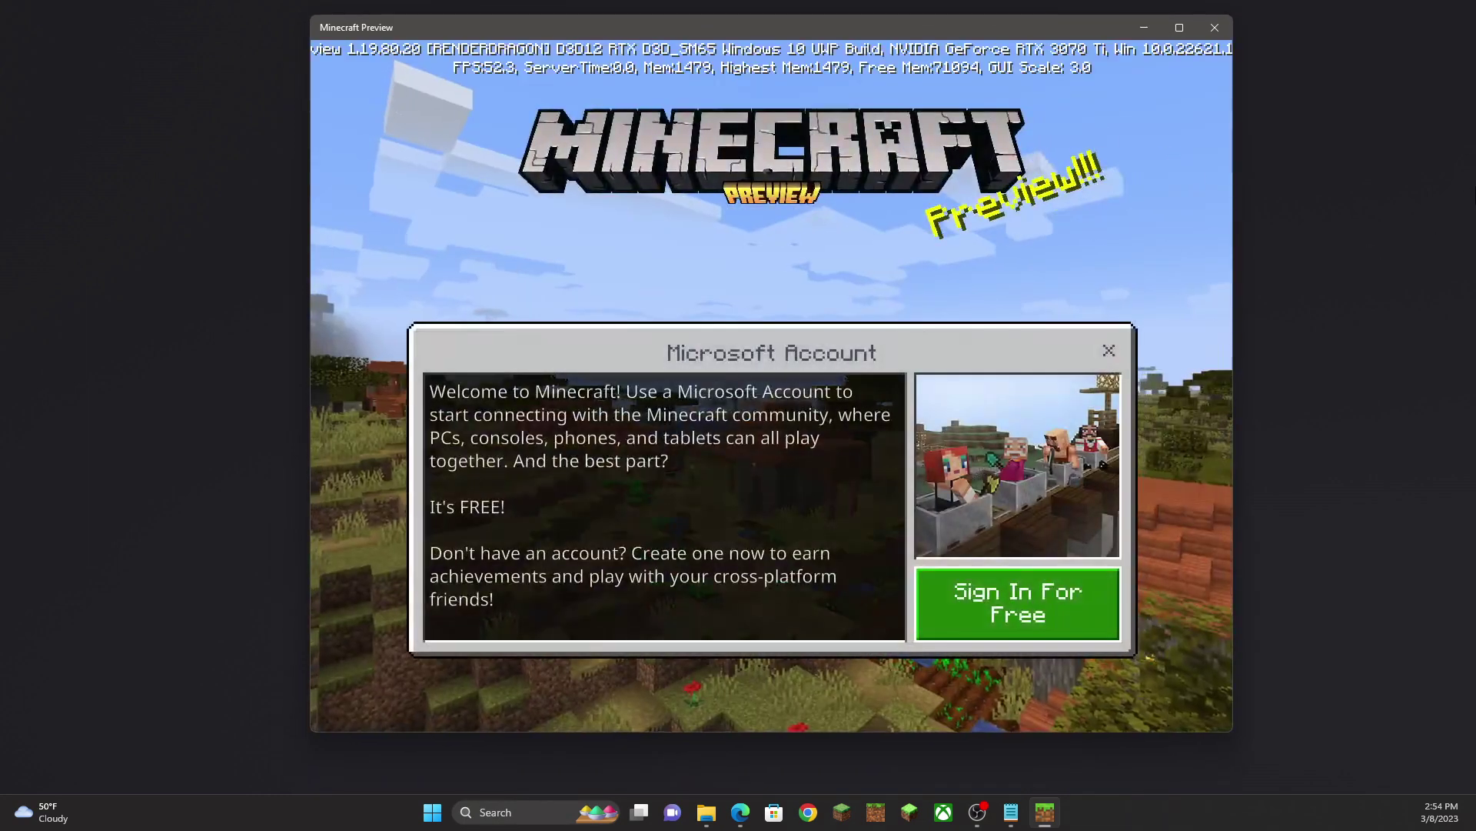
{"action": "left_click", "coordinate": [1023, 606]}
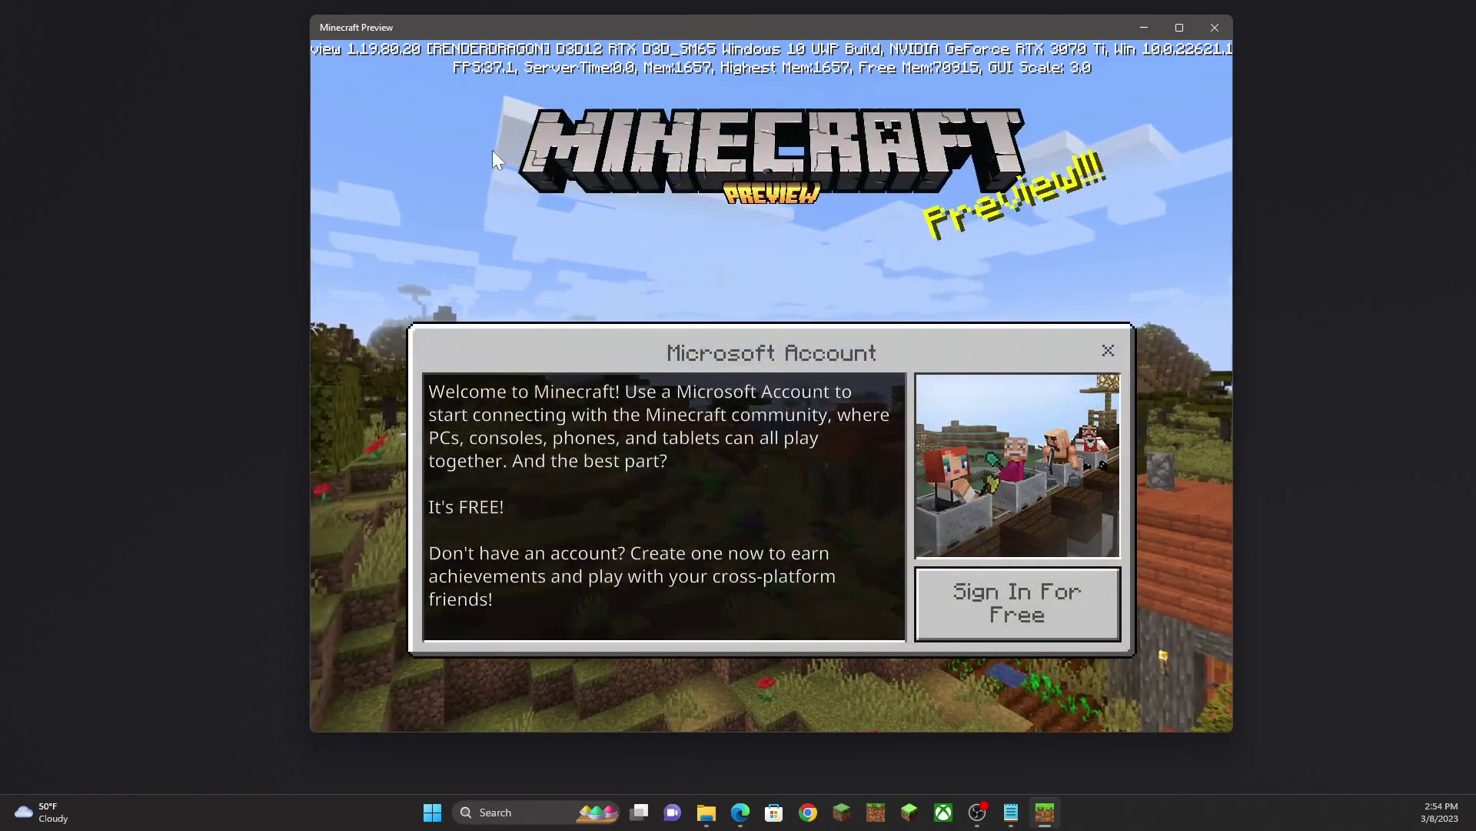
{"action": "left_click", "coordinate": [1034, 611]}
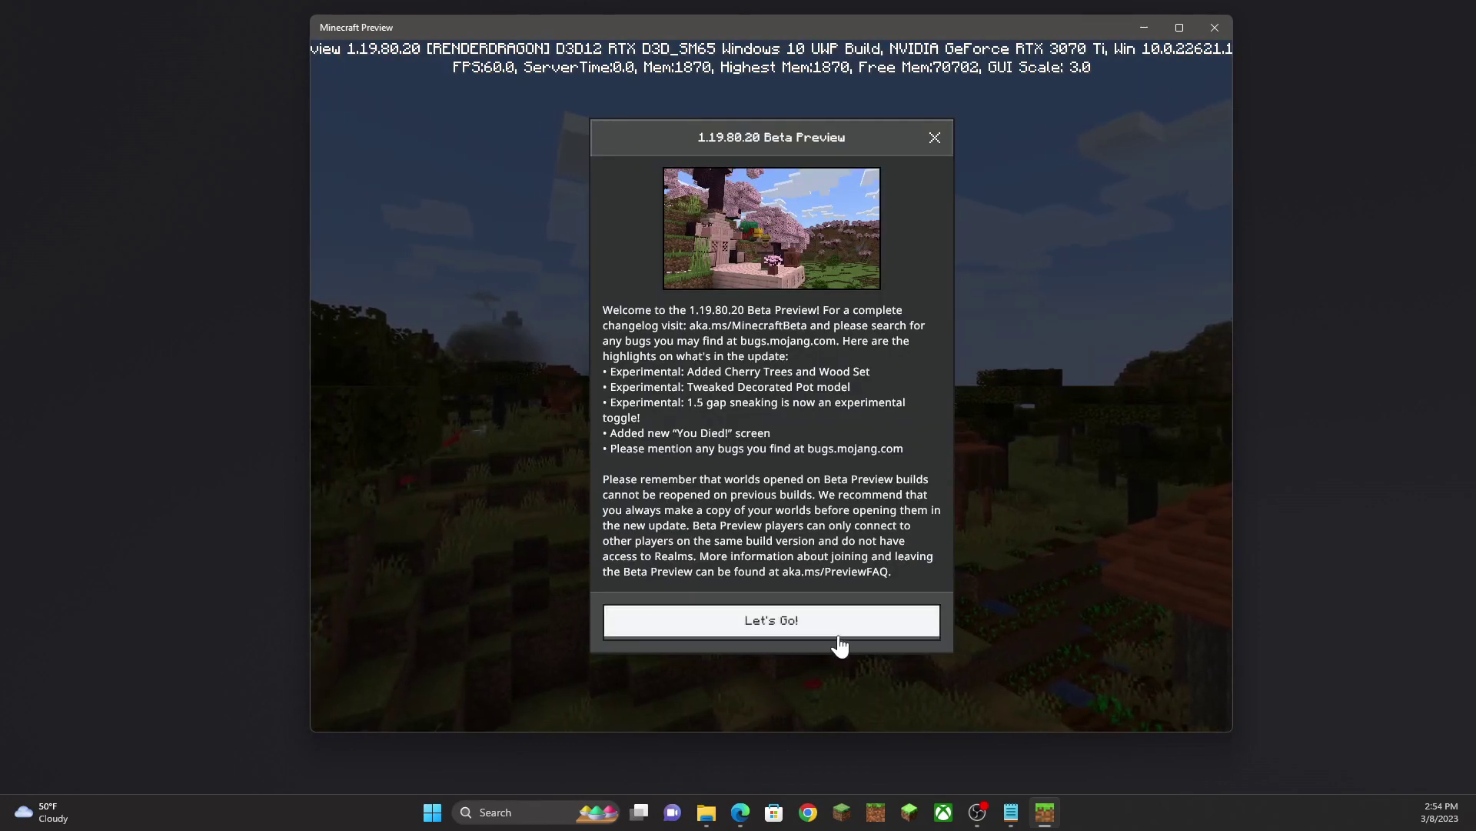
{"action": "left_click", "coordinate": [792, 622]}
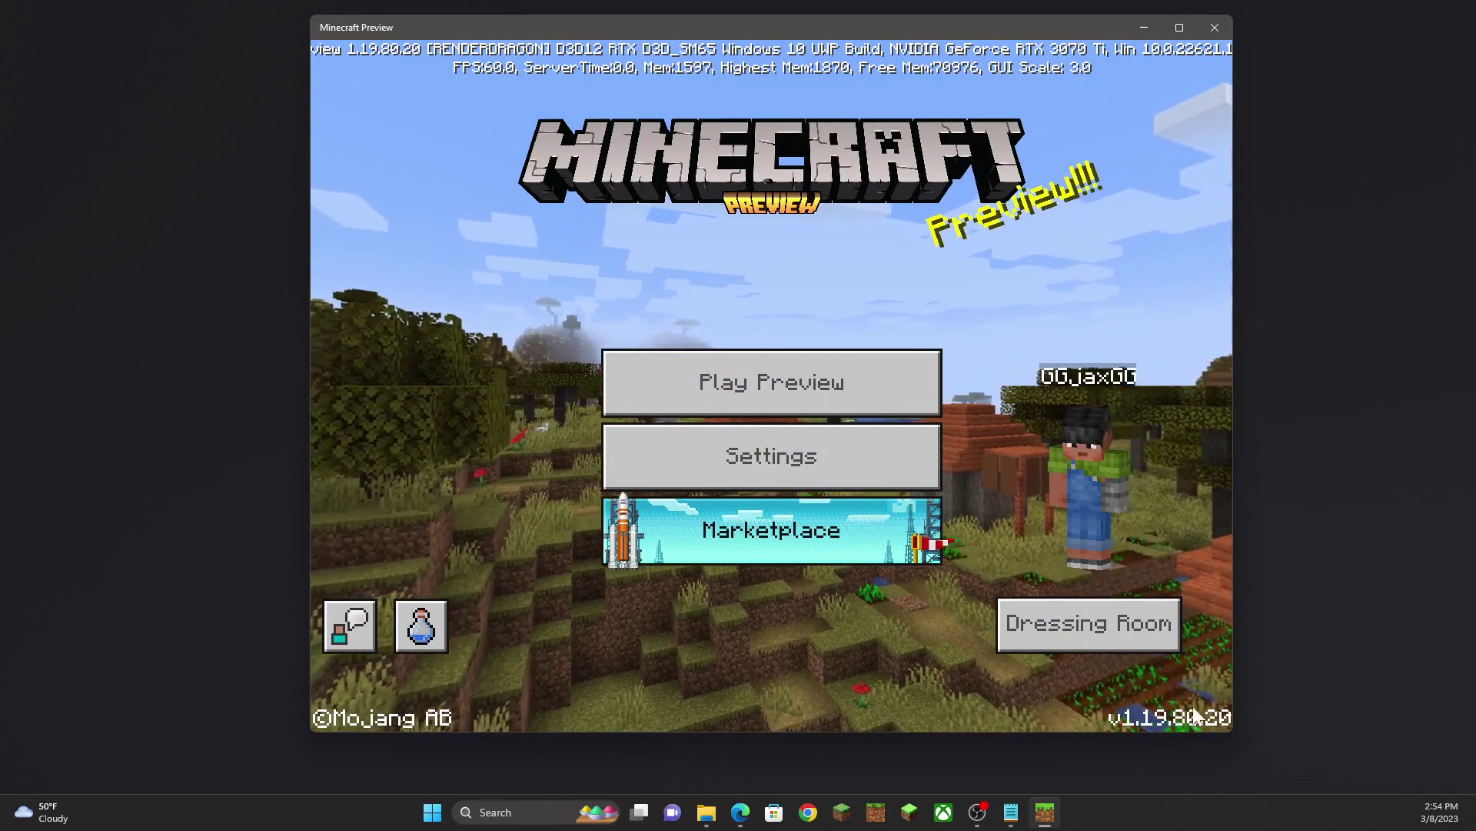
{"action": "left_click", "coordinate": [1215, 27]}
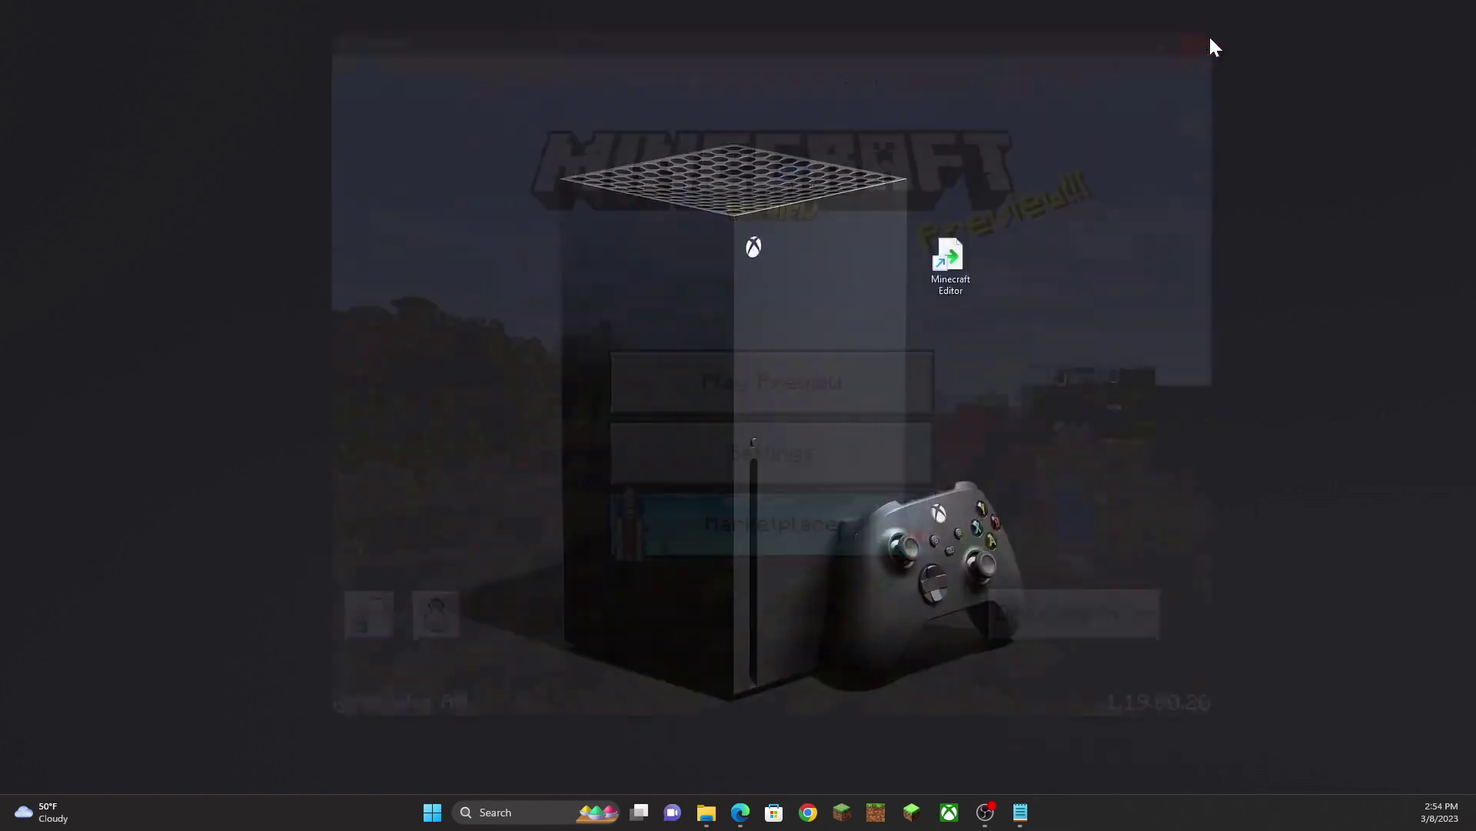
Review the Minecraft Editor shortcut's Security, Previous Versions and General properties, then close them
{"action": "left_click", "coordinate": [954, 254]}
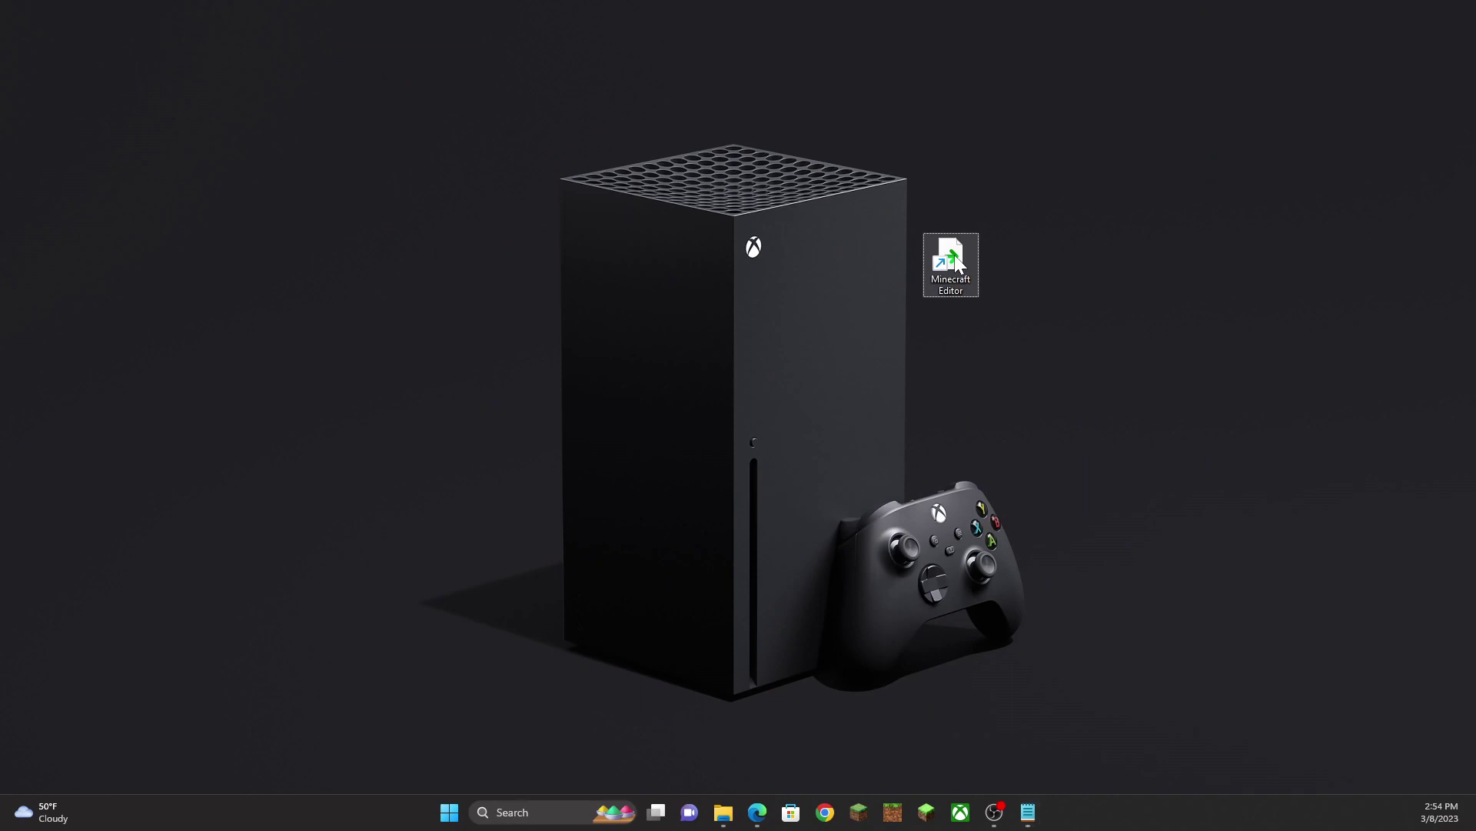
{"action": "right_click", "coordinate": [951, 286]}
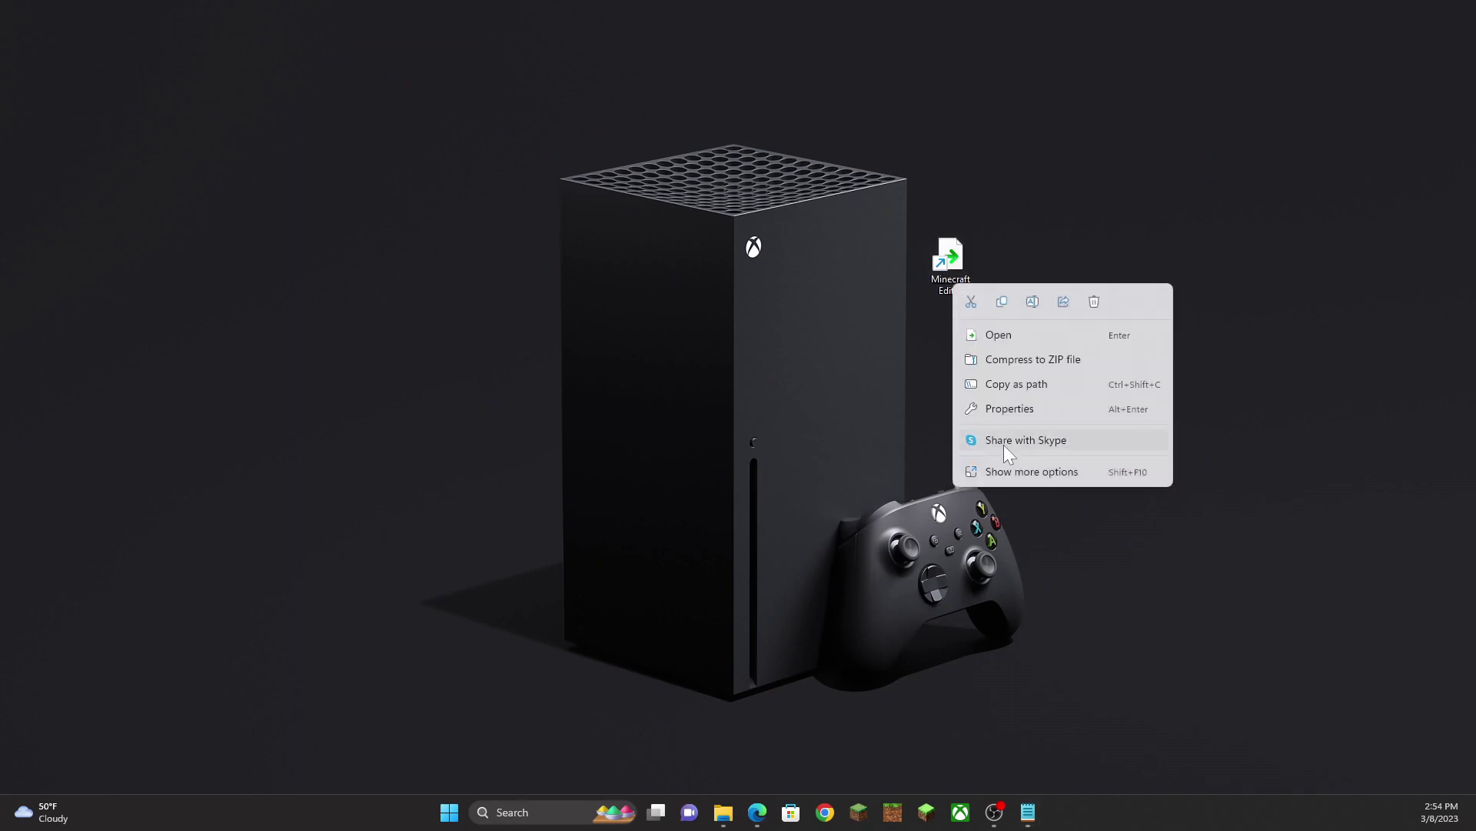
{"action": "left_click", "coordinate": [1027, 405]}
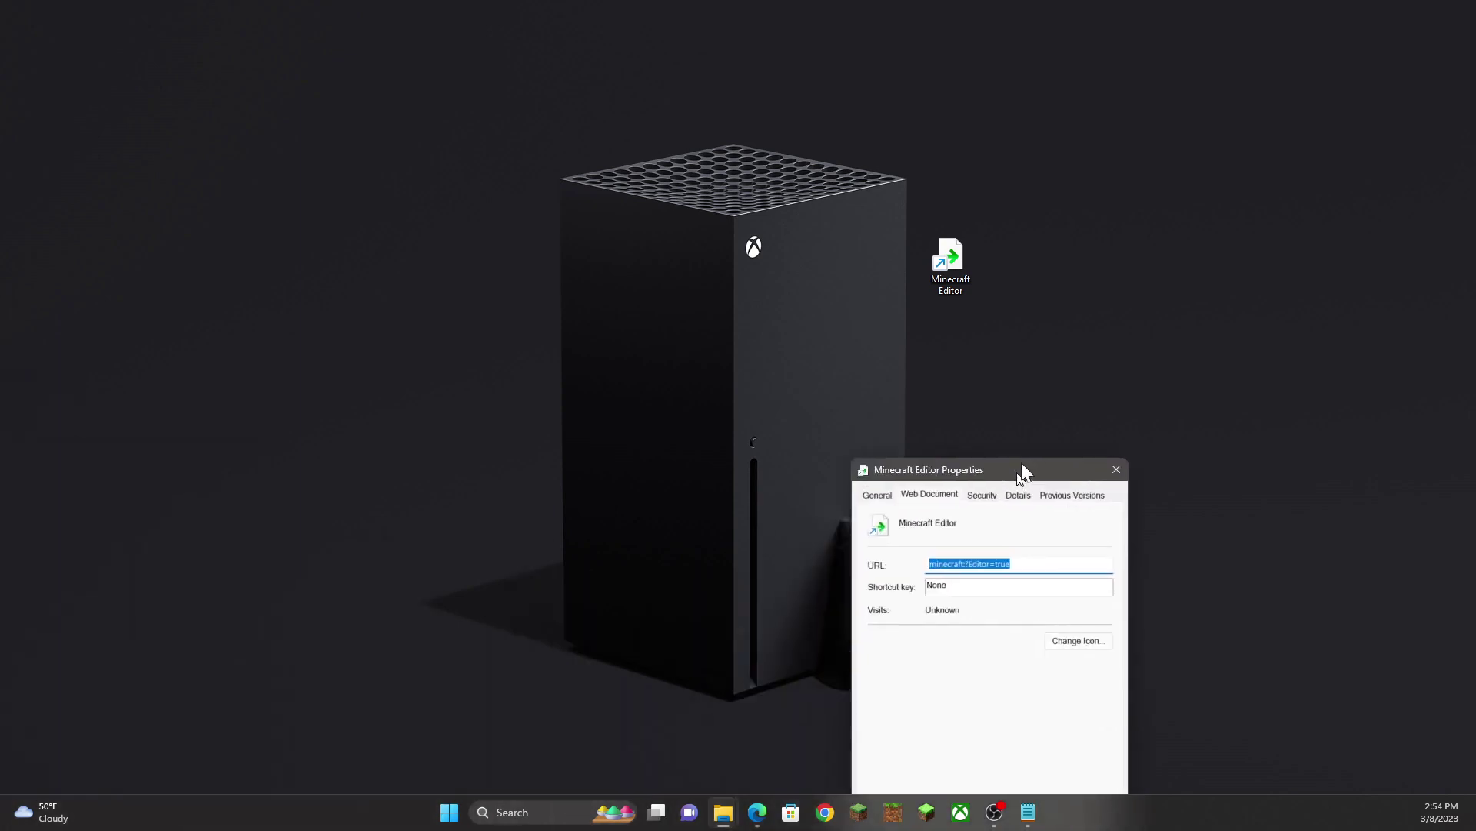
{"action": "left_click_drag", "start_coordinate": [992, 470], "coordinate": [991, 169]}
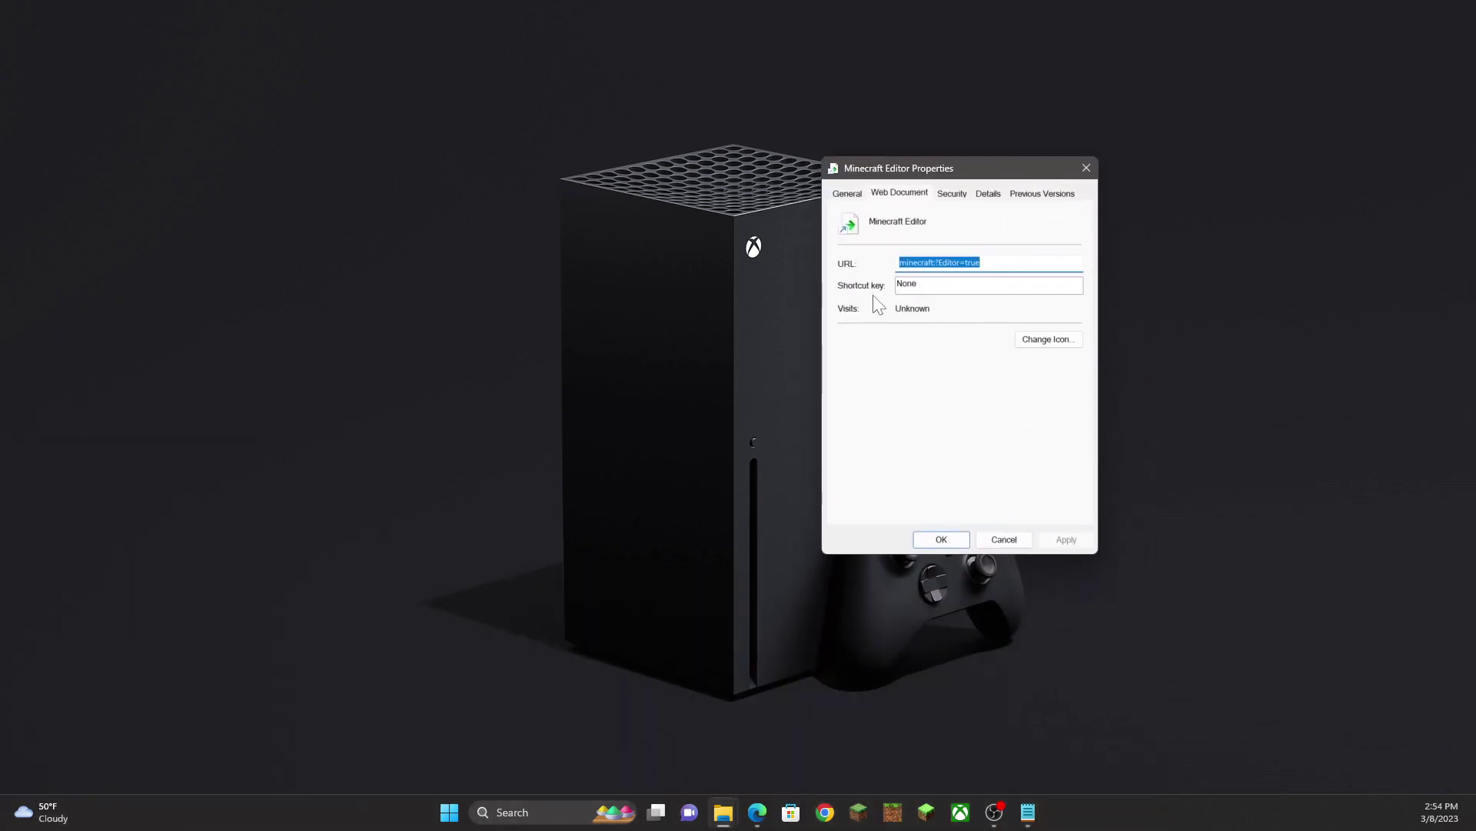
{"action": "left_click", "coordinate": [952, 193]}
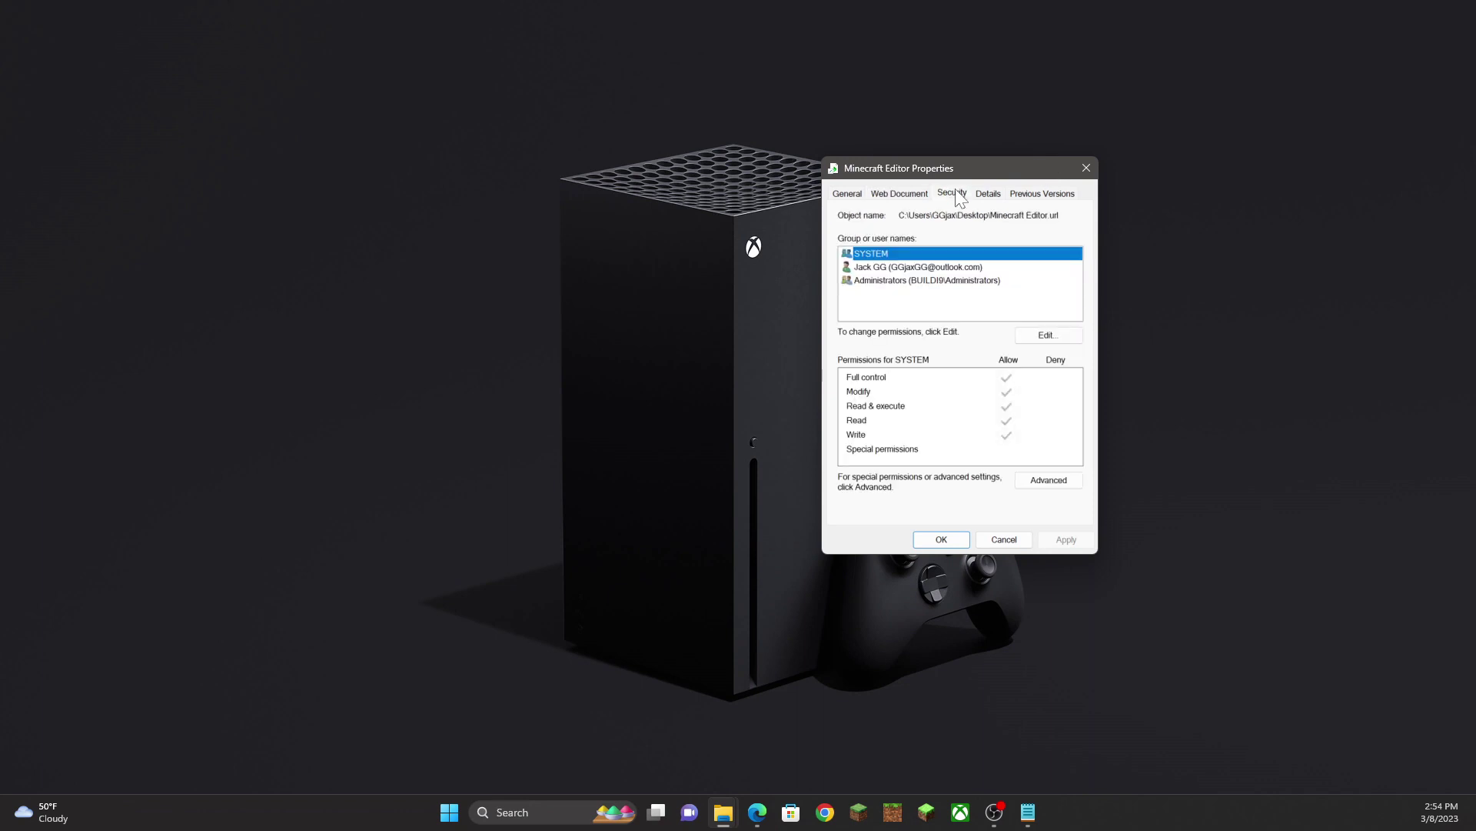
{"action": "left_click", "coordinate": [1022, 193]}
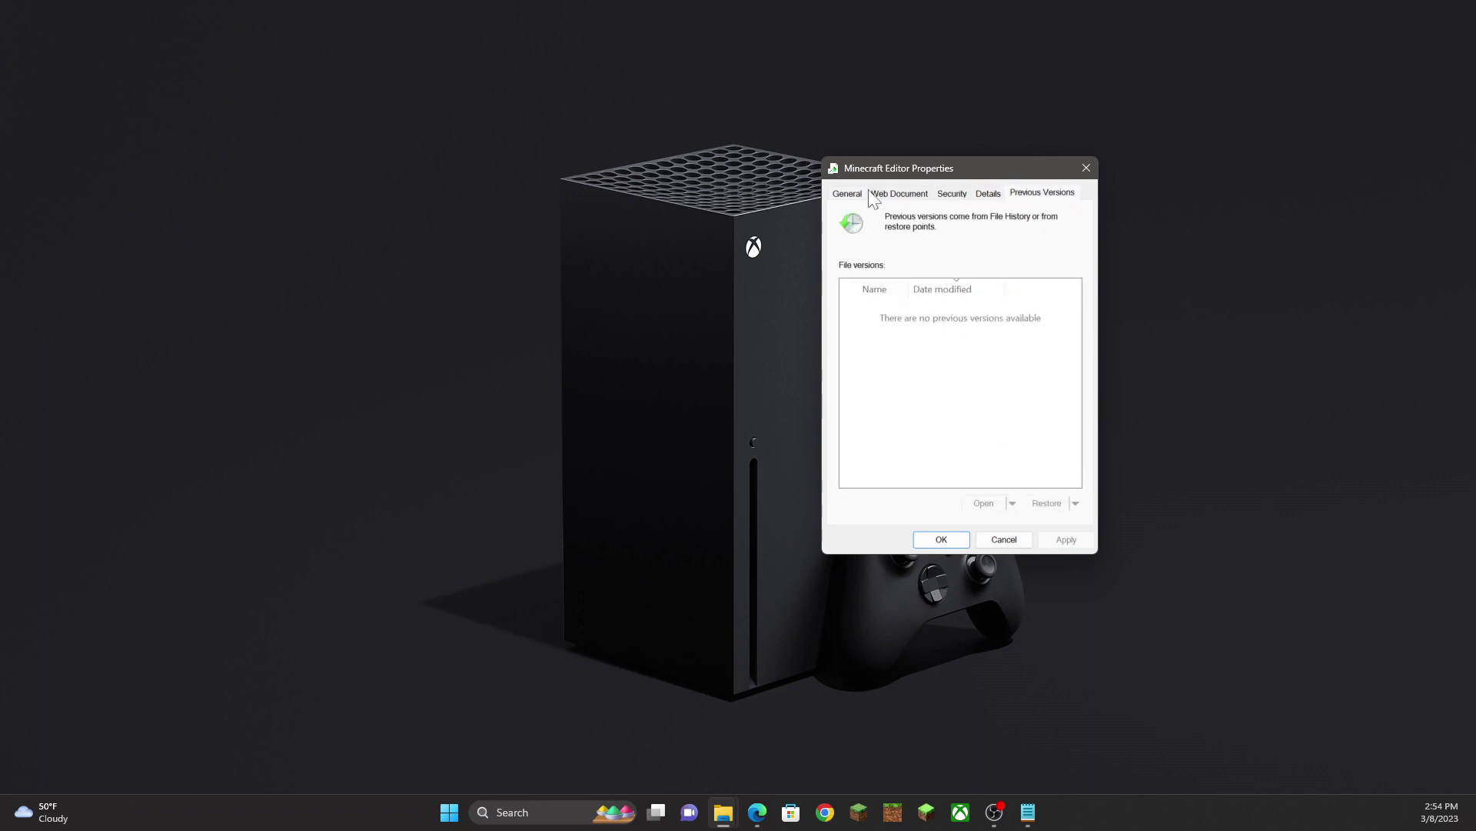
{"action": "left_click", "coordinate": [847, 193]}
{"action": "left_click", "coordinate": [942, 539]}
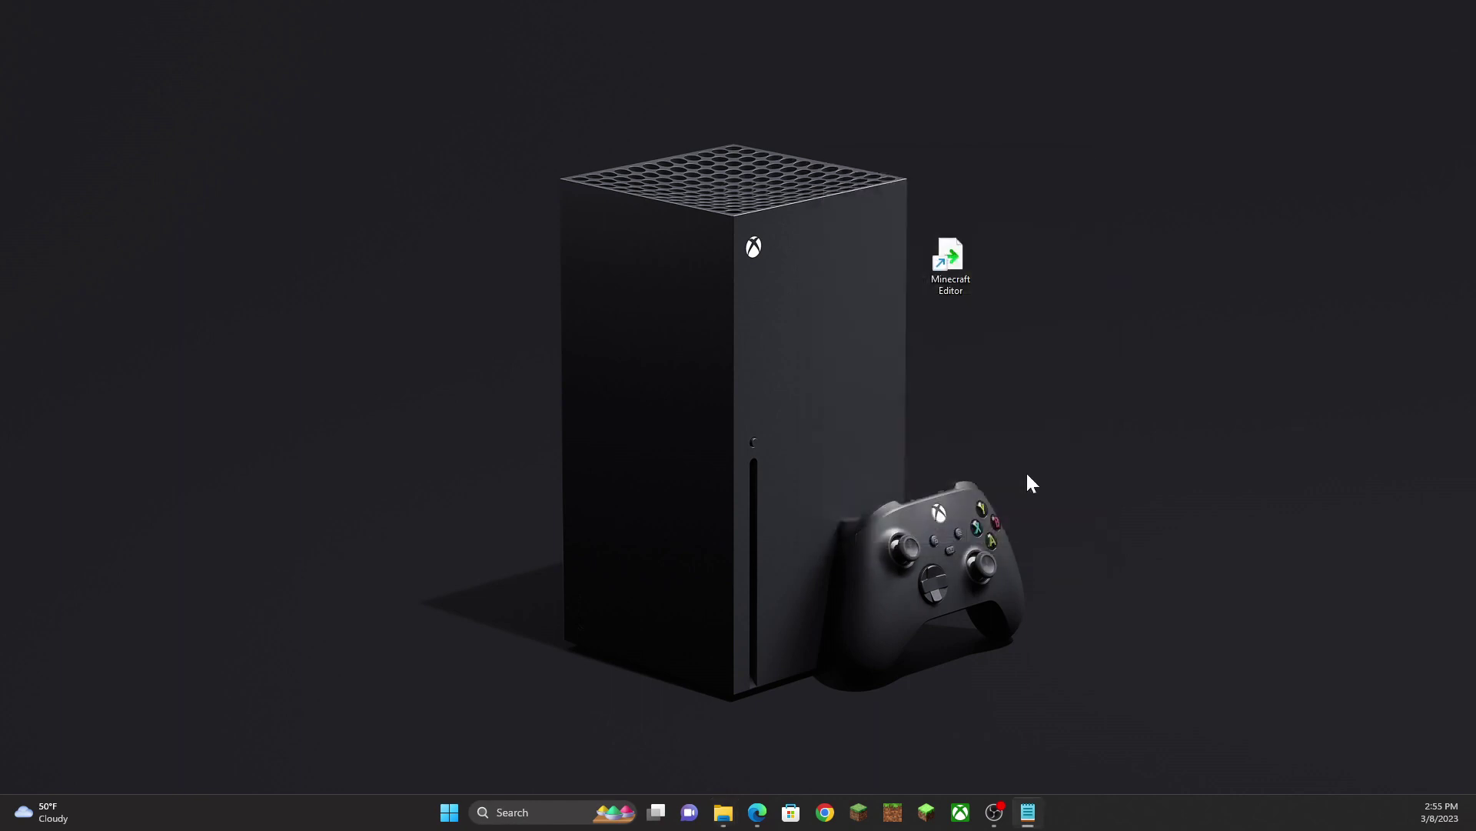
{"action": "left_click", "coordinate": [966, 332]}
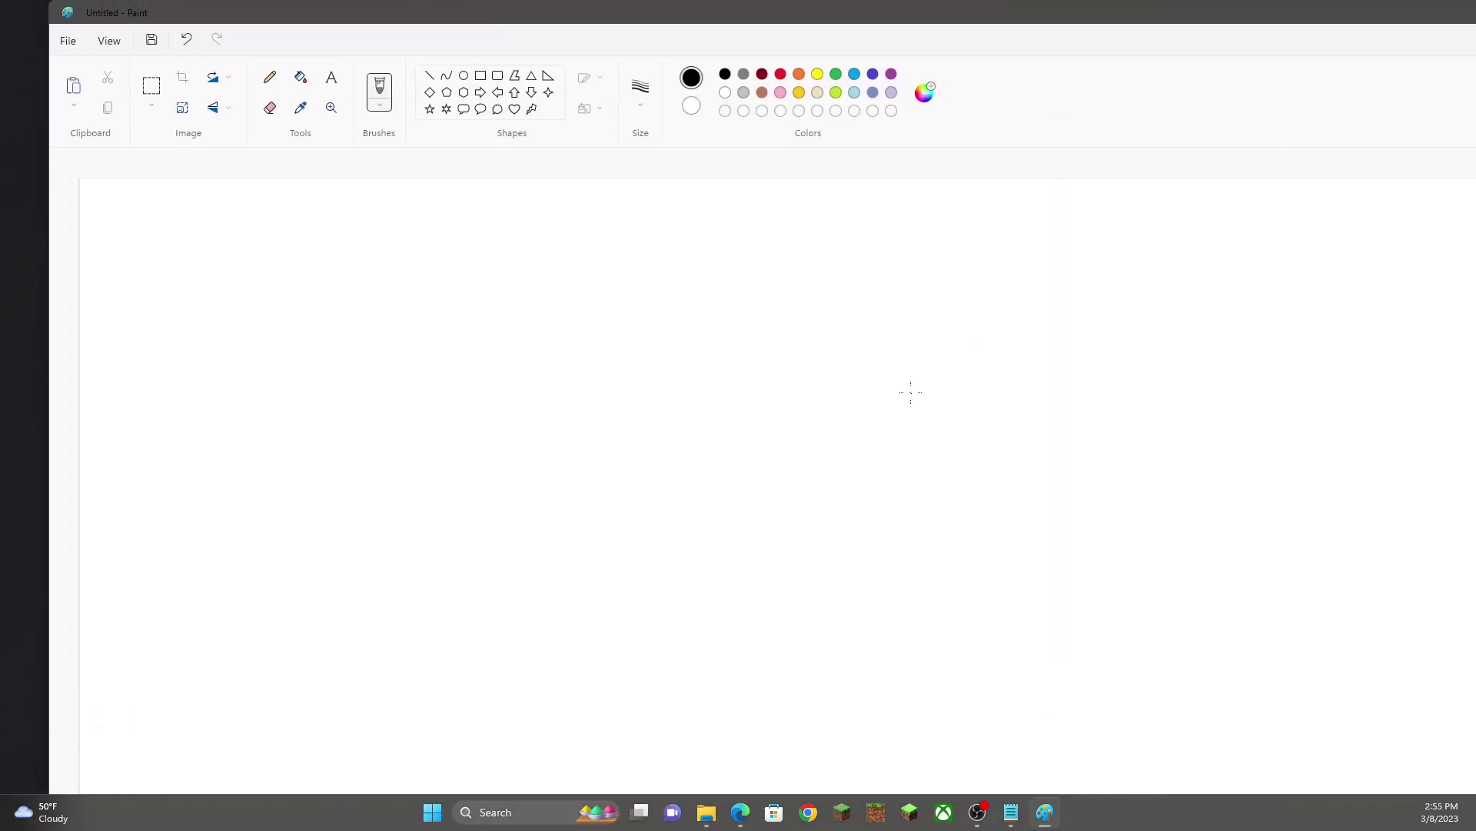
Paste the link-dialog screenshot into Paint, browse its menus, then close Paint without saving
{"action": "key", "text": "ctrl+v"}
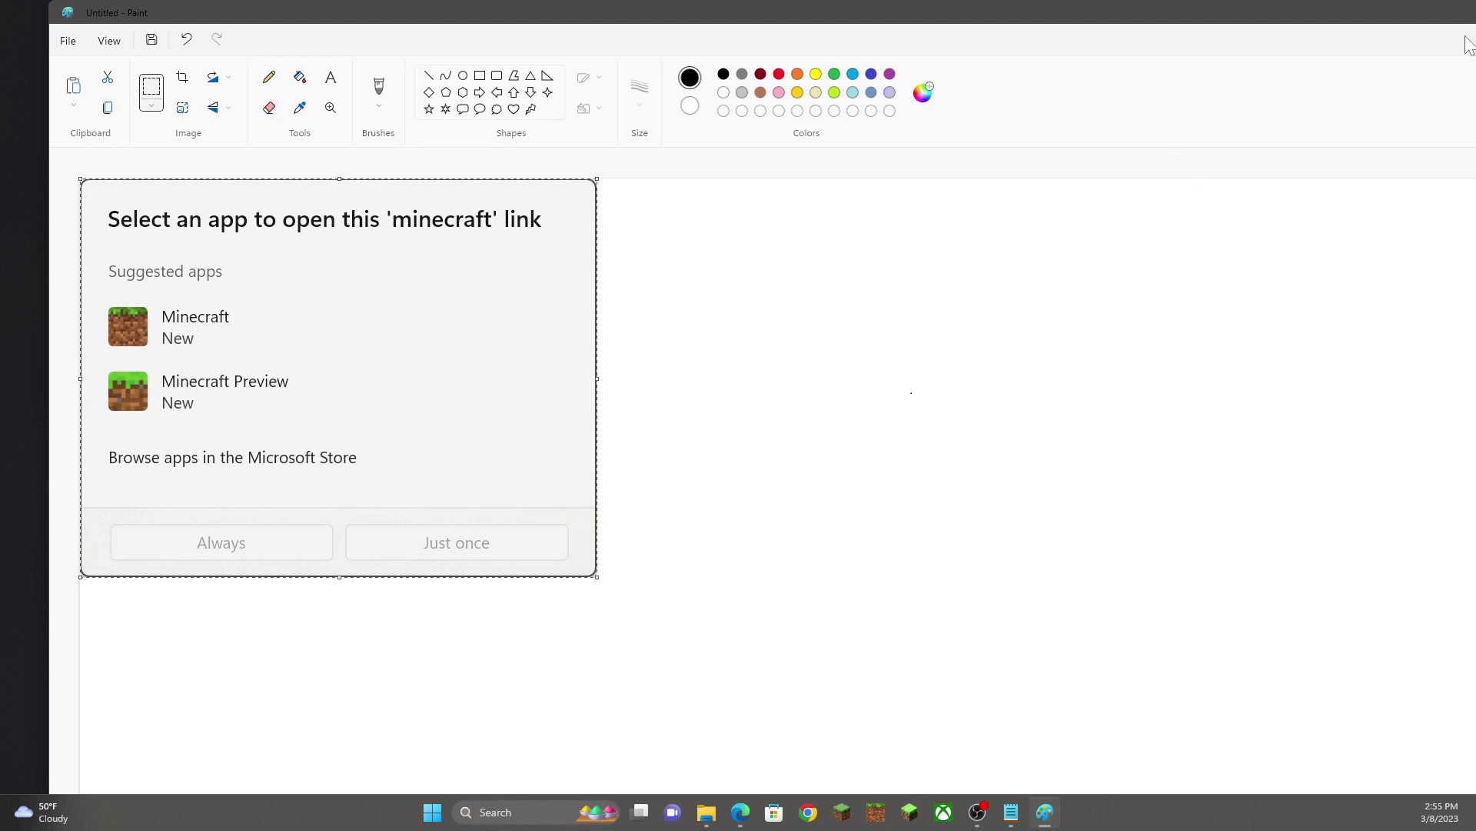
{"action": "right_click", "coordinate": [952, 390]}
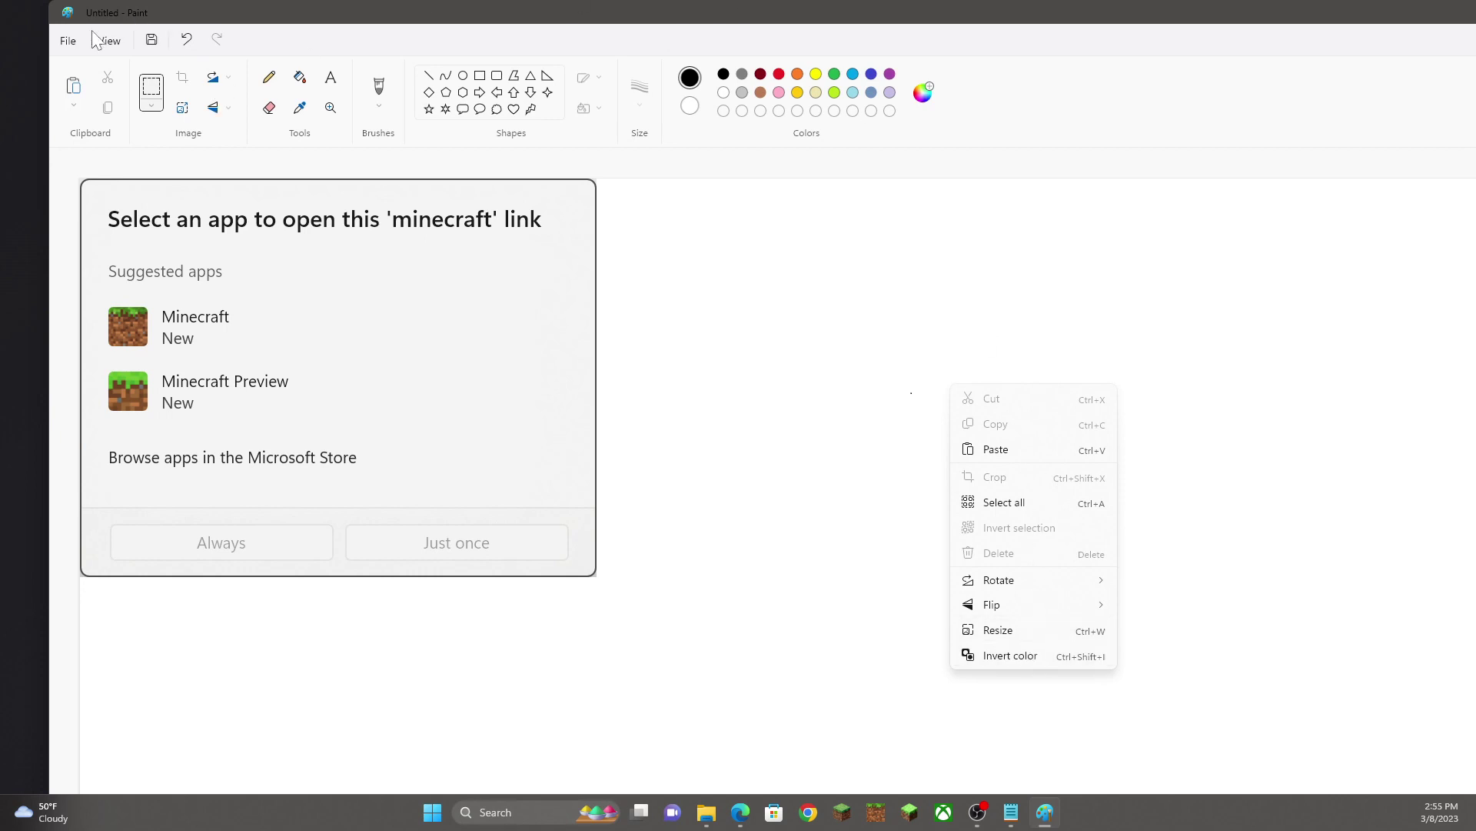
{"action": "left_click", "coordinate": [65, 48]}
{"action": "left_click", "coordinate": [66, 45]}
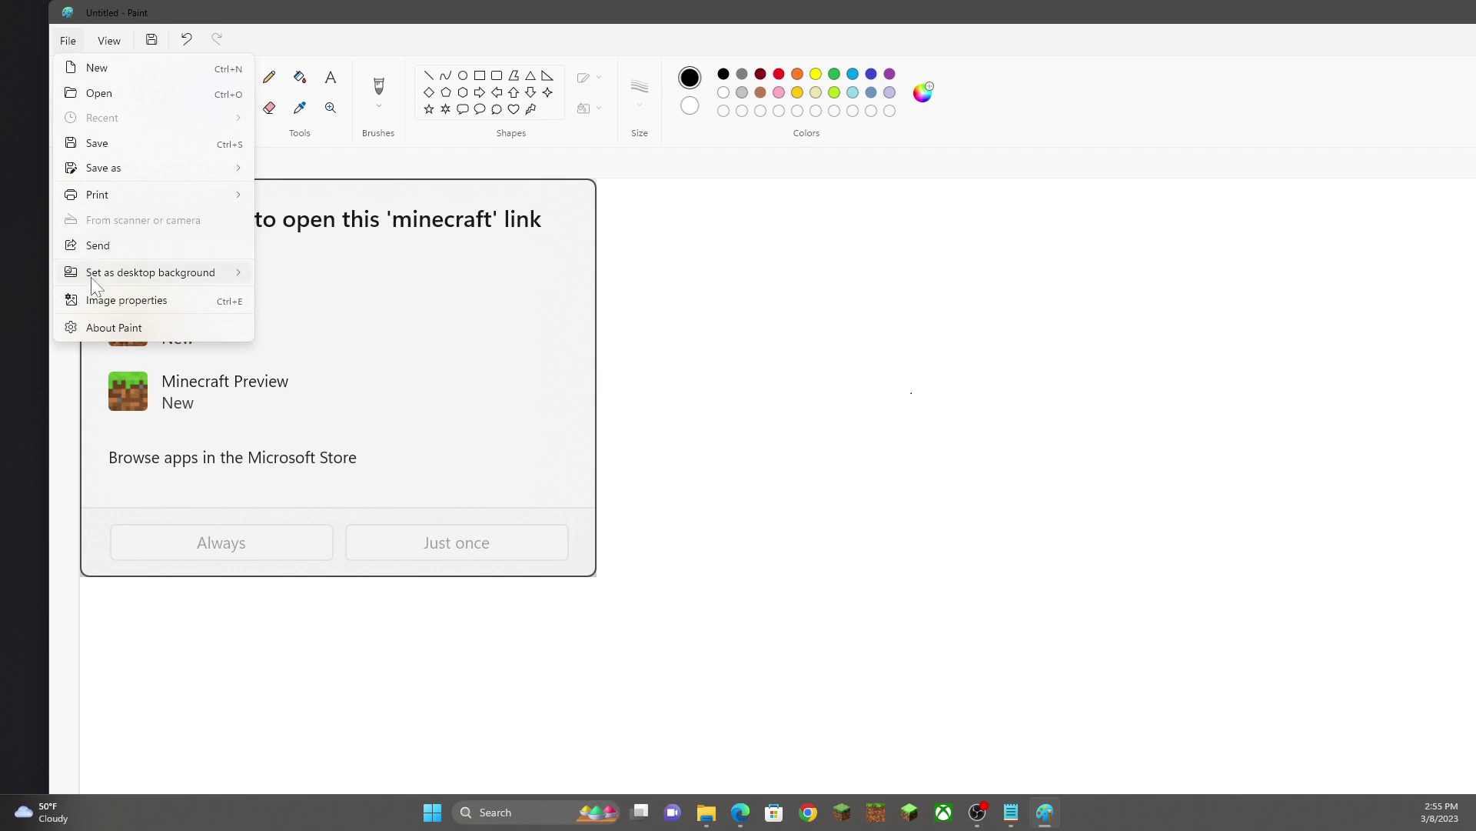
{"action": "key", "text": "Escape"}
{"action": "right_click", "coordinate": [362, 292]}
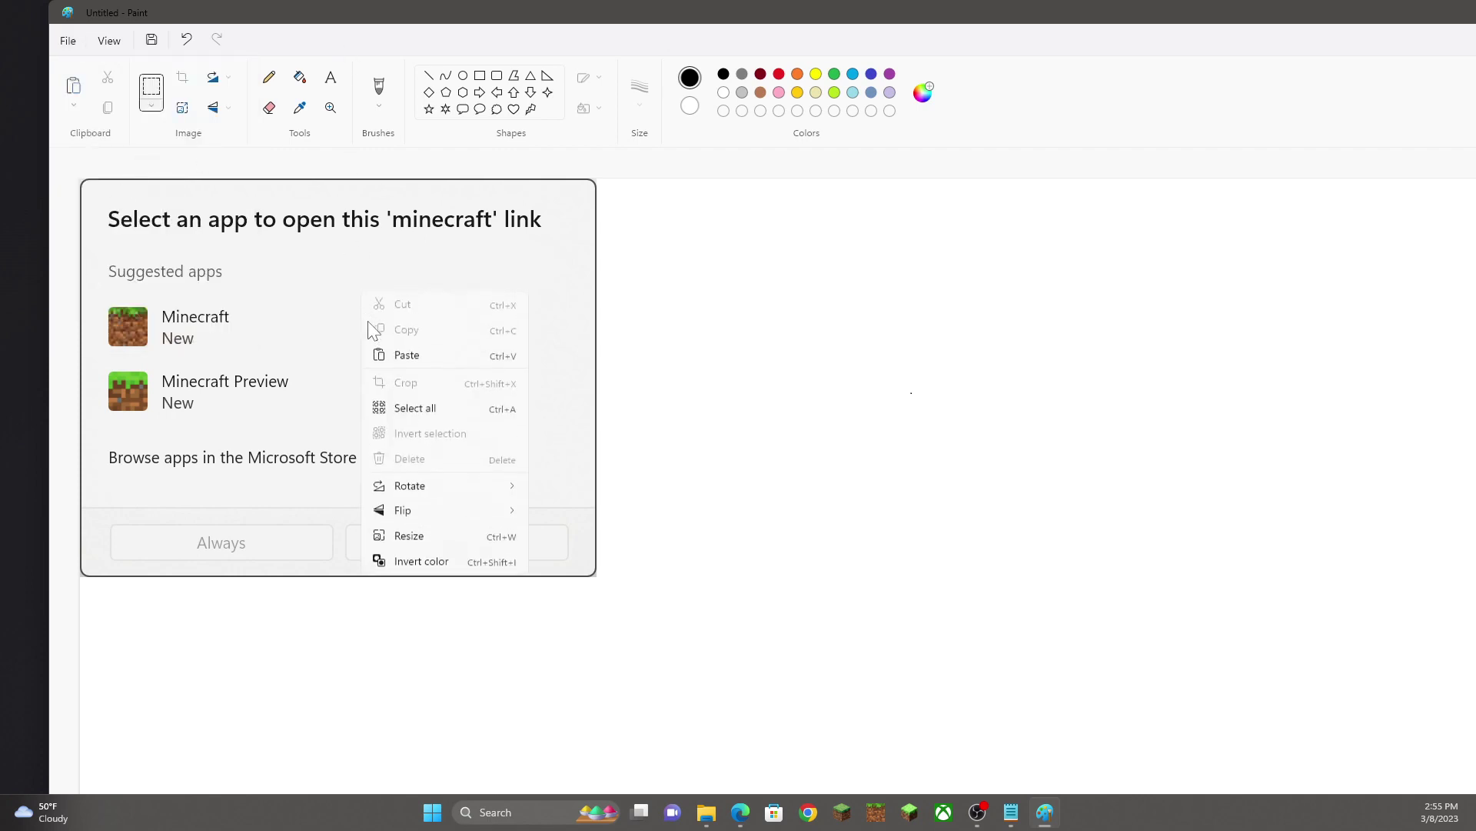
{"action": "right_click", "coordinate": [1045, 812]}
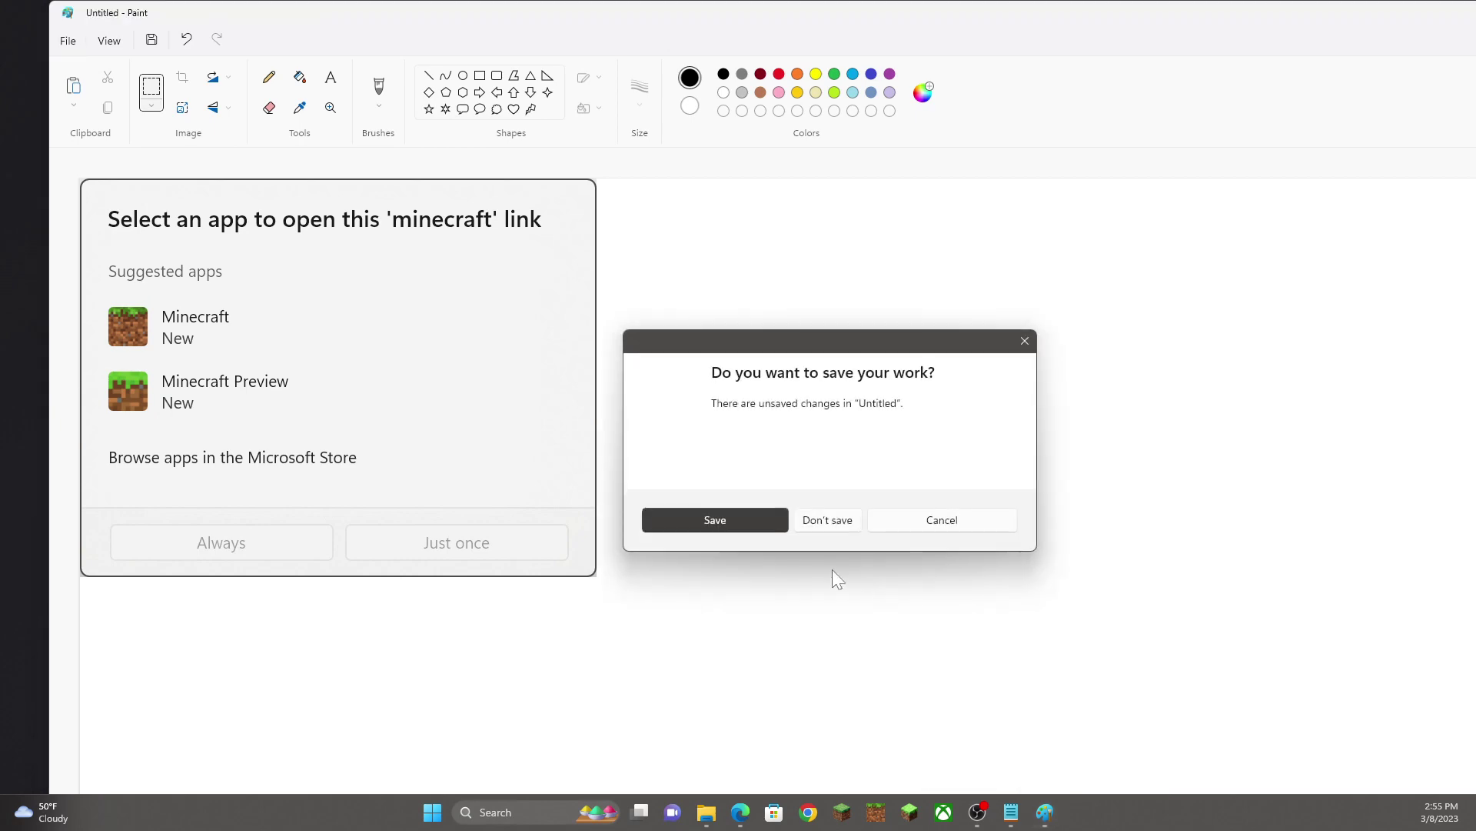
{"action": "left_click", "coordinate": [843, 523]}
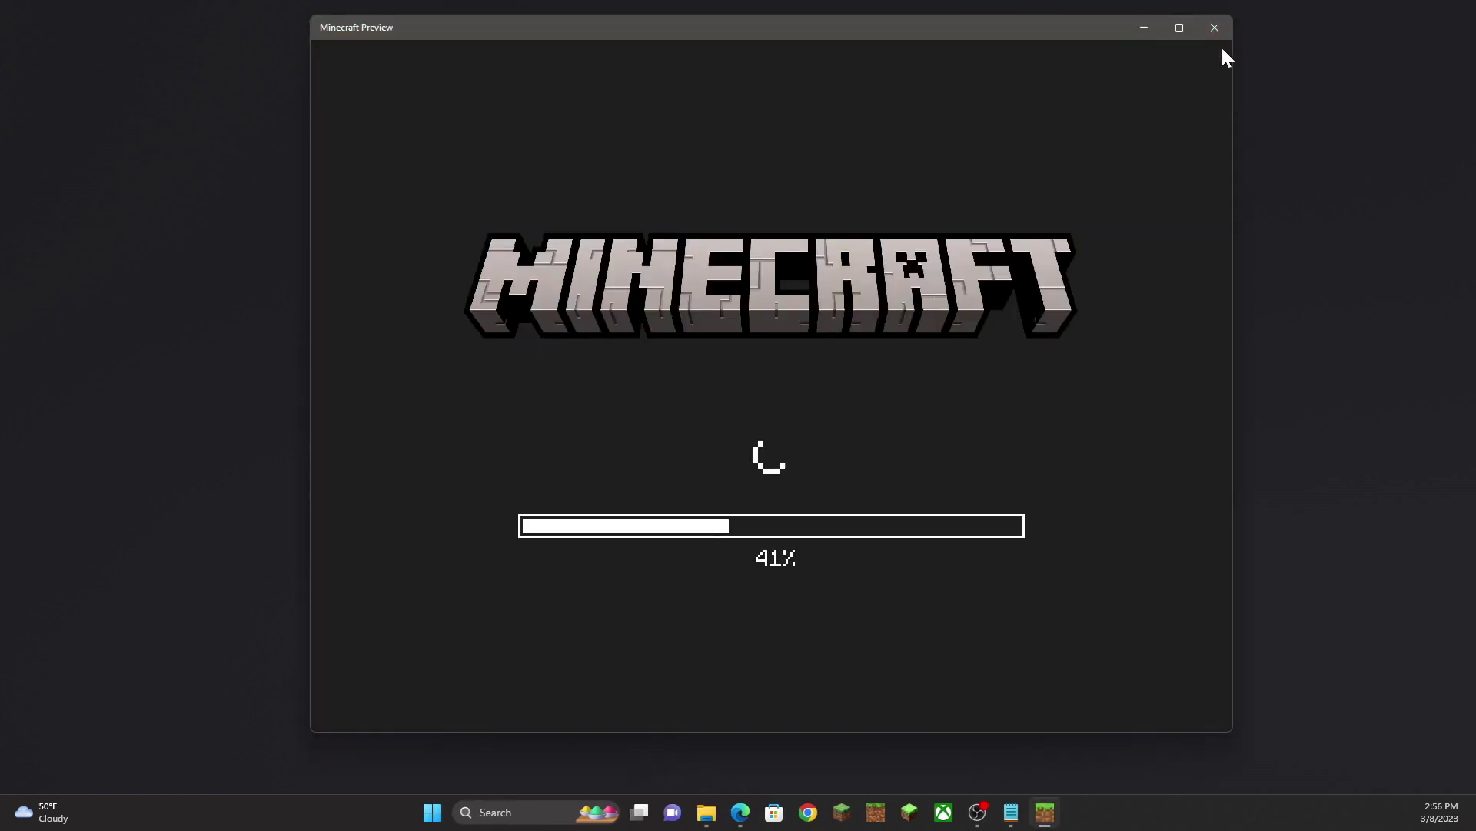
Maximize the Minecraft Preview window and let it load to the Editor Projects screen
{"action": "left_click", "coordinate": [1177, 28]}
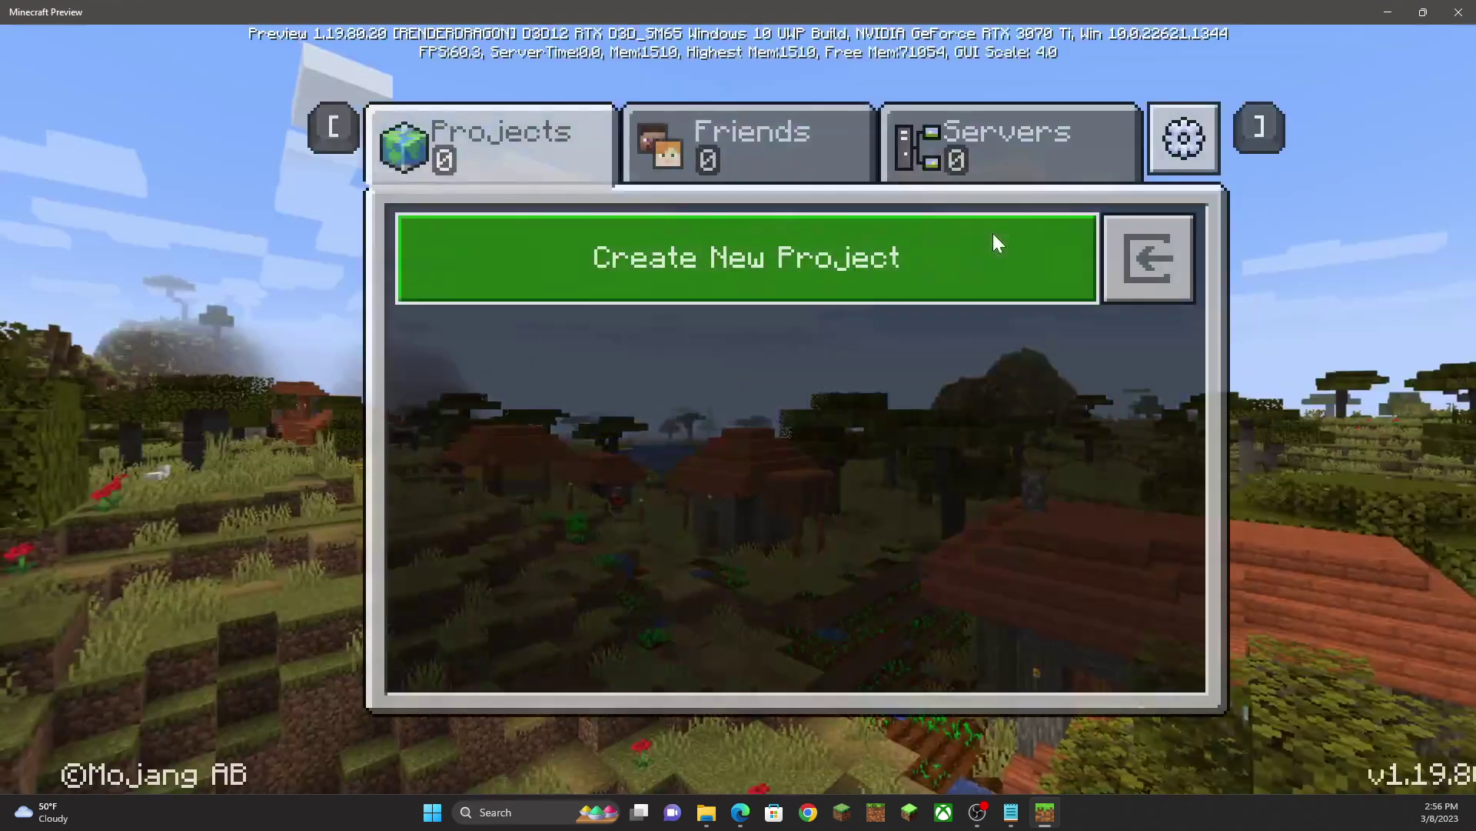
Start a new project with Peaceful difficulty and Invited players access, then view Cheats settings
{"action": "key", "text": "Escape"}
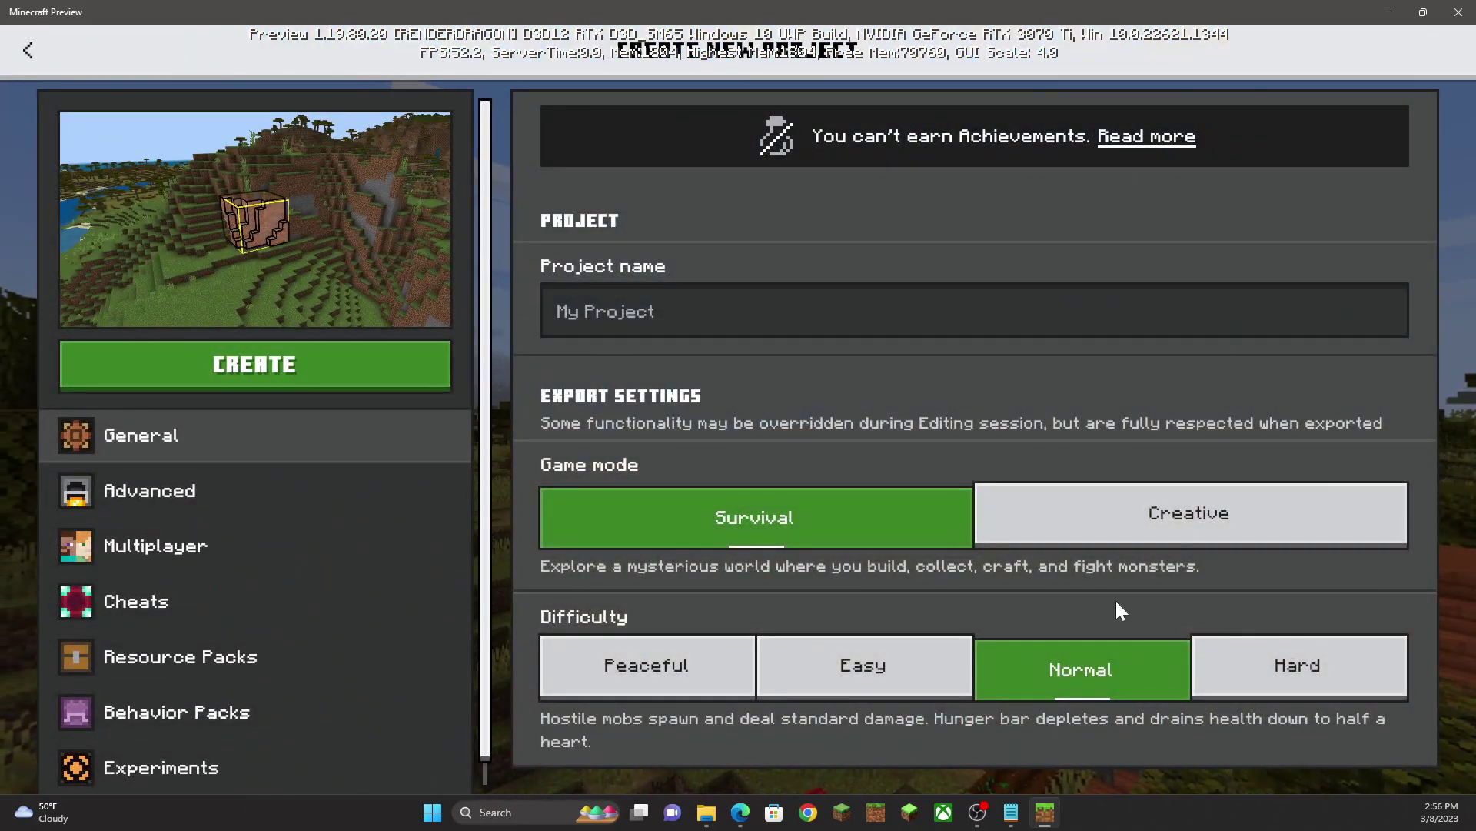
{"action": "left_click", "coordinate": [655, 666]}
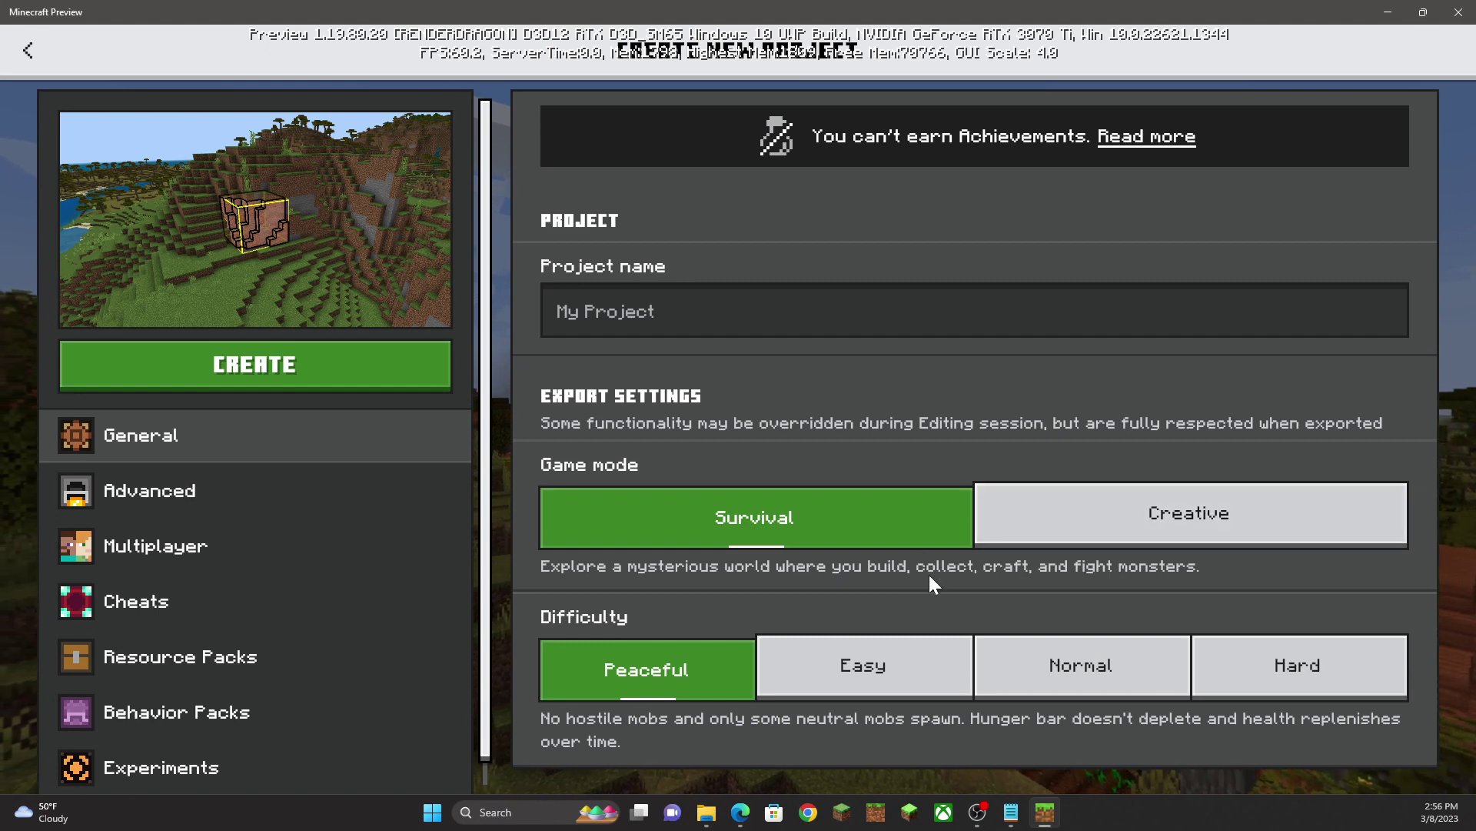
{"action": "left_click", "coordinate": [274, 507]}
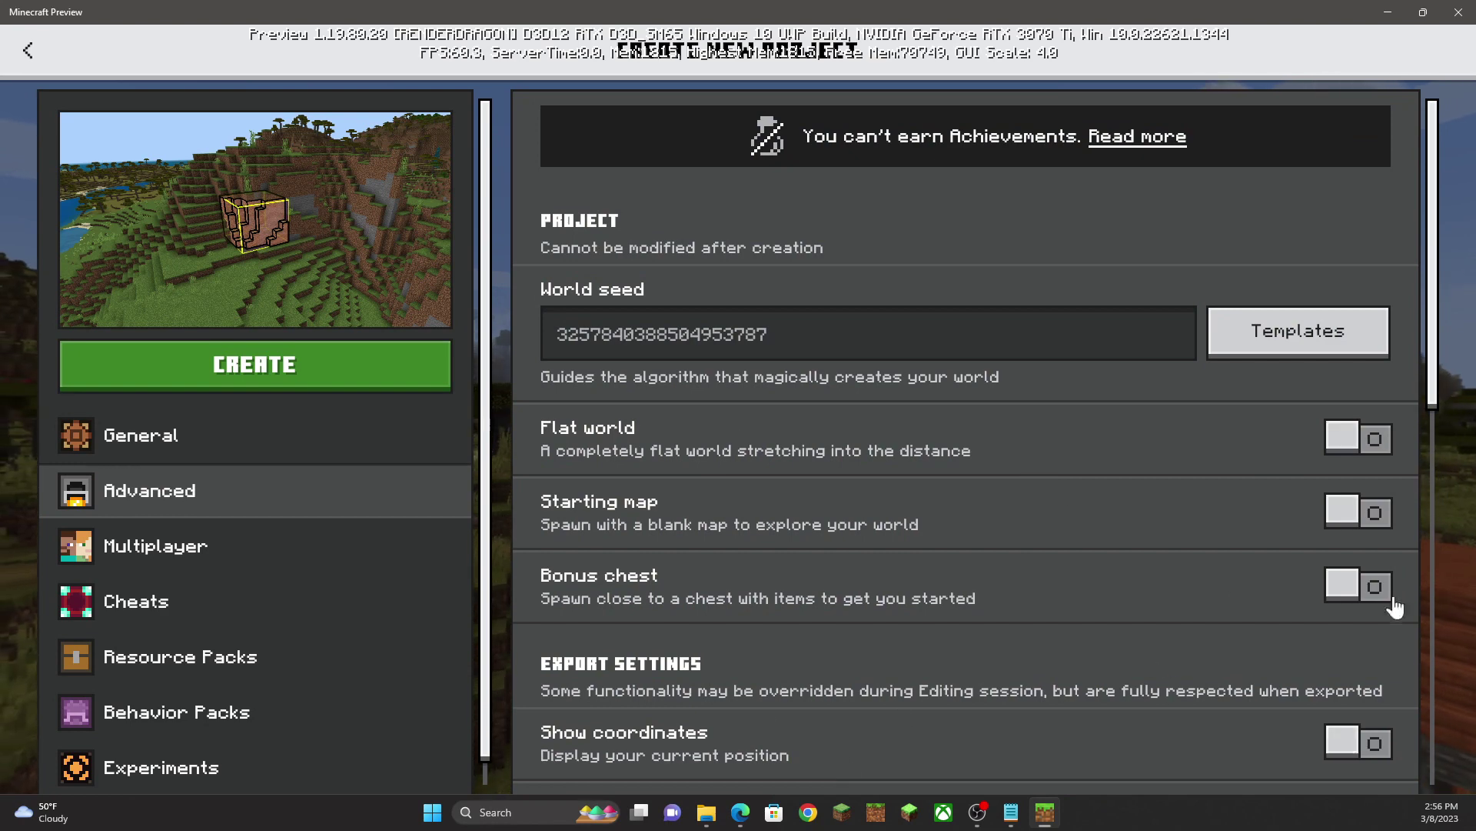
{"action": "left_click", "coordinate": [246, 547]}
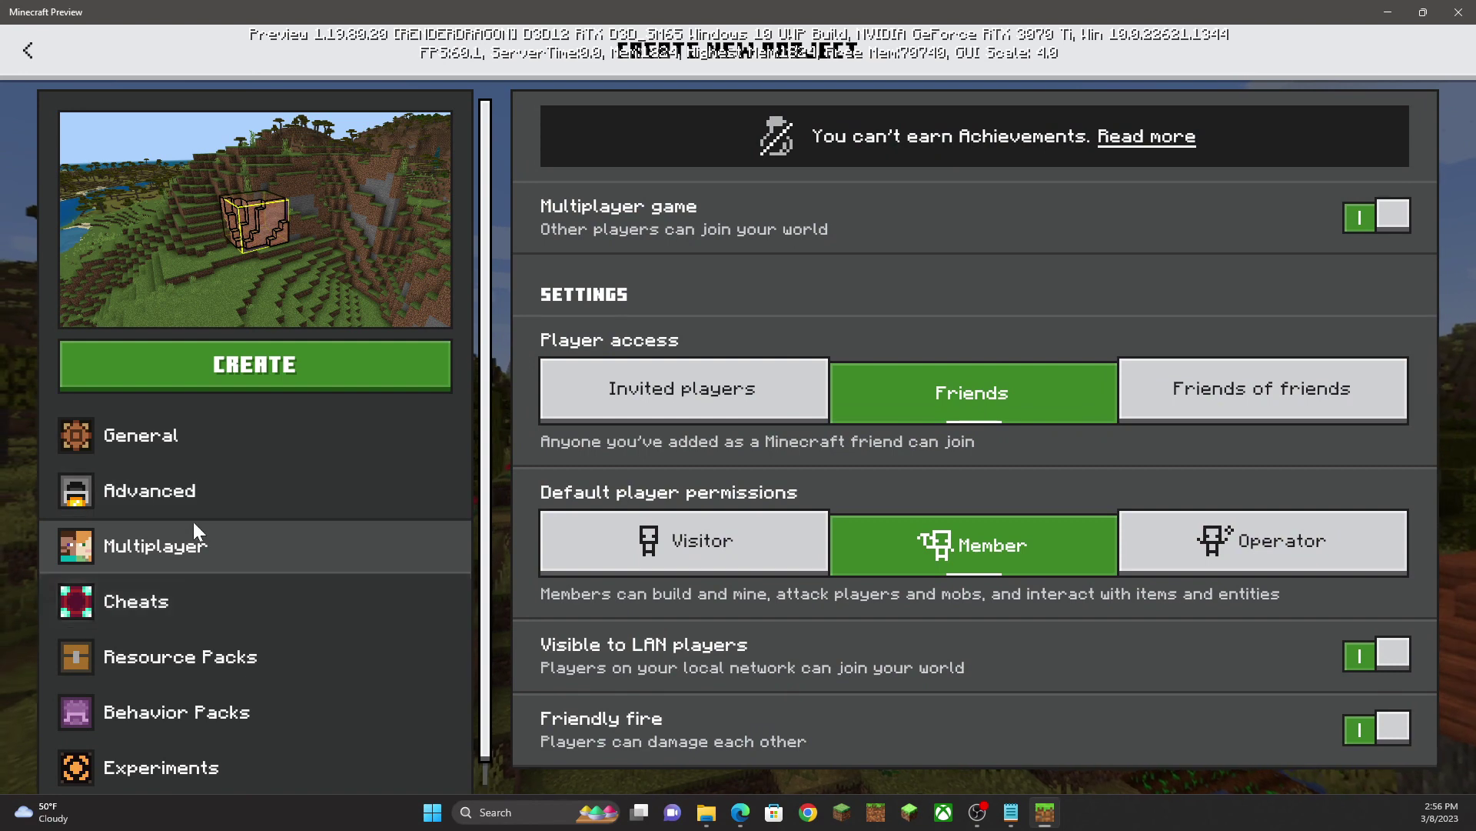
{"action": "left_click", "coordinate": [618, 408]}
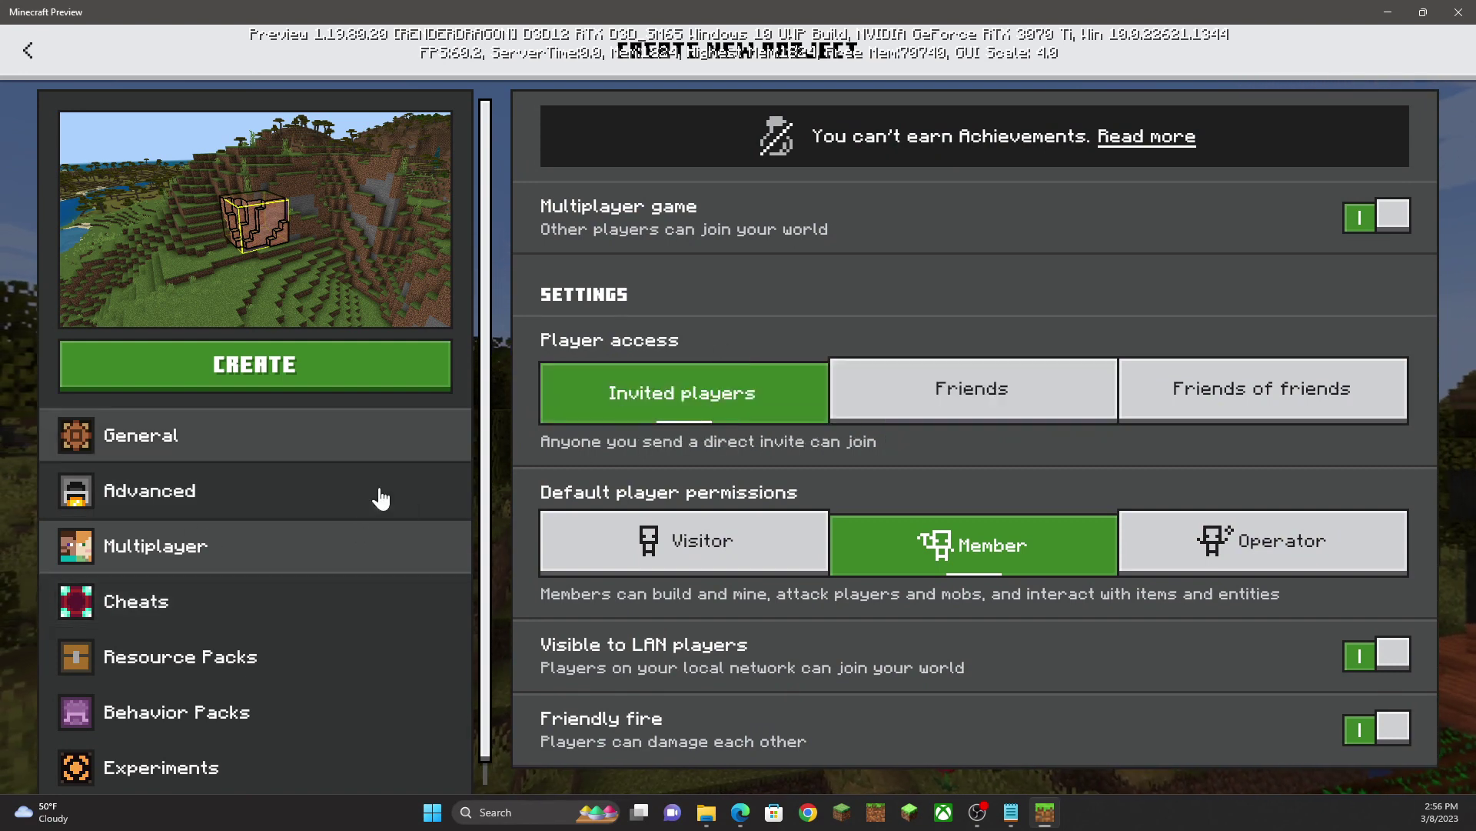
{"action": "left_click", "coordinate": [301, 612]}
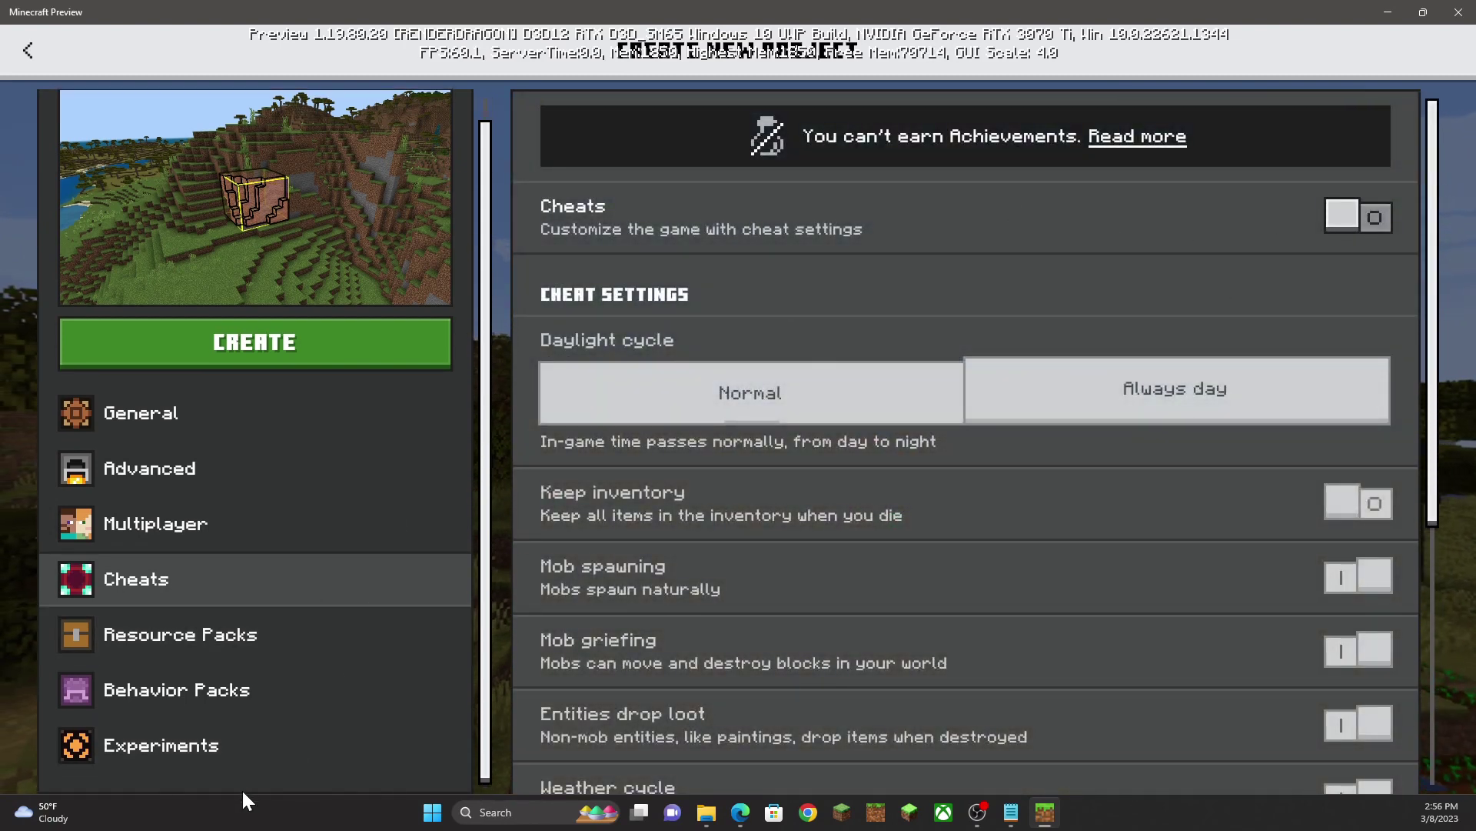
Turn on the Short Sneaking, Next Major Update and Sniffer experiments, accepting the warning
{"action": "left_click", "coordinate": [238, 768]}
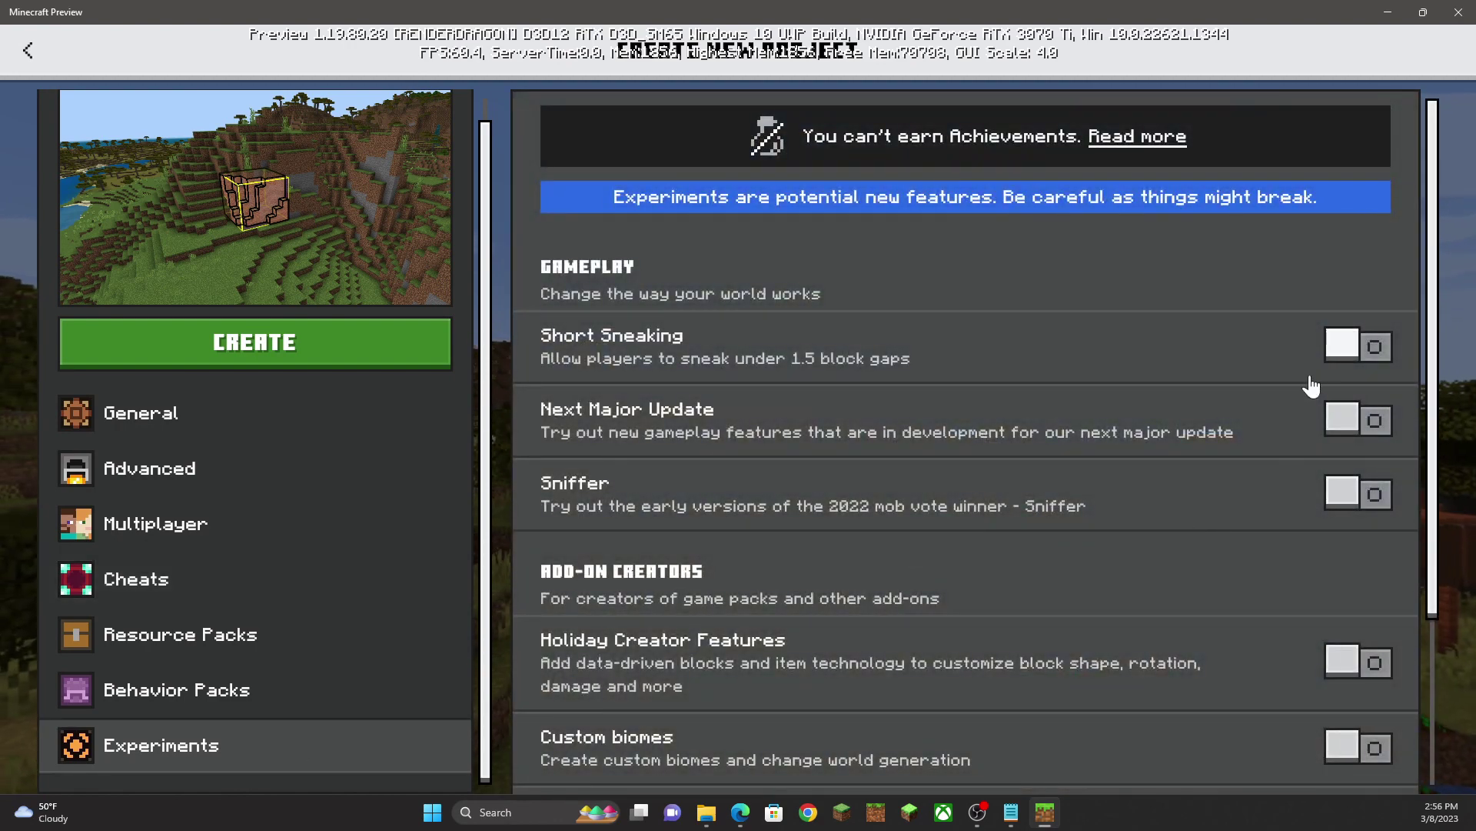
{"action": "left_click", "coordinate": [1374, 360]}
{"action": "left_click", "coordinate": [863, 525]}
{"action": "left_click", "coordinate": [1355, 368]}
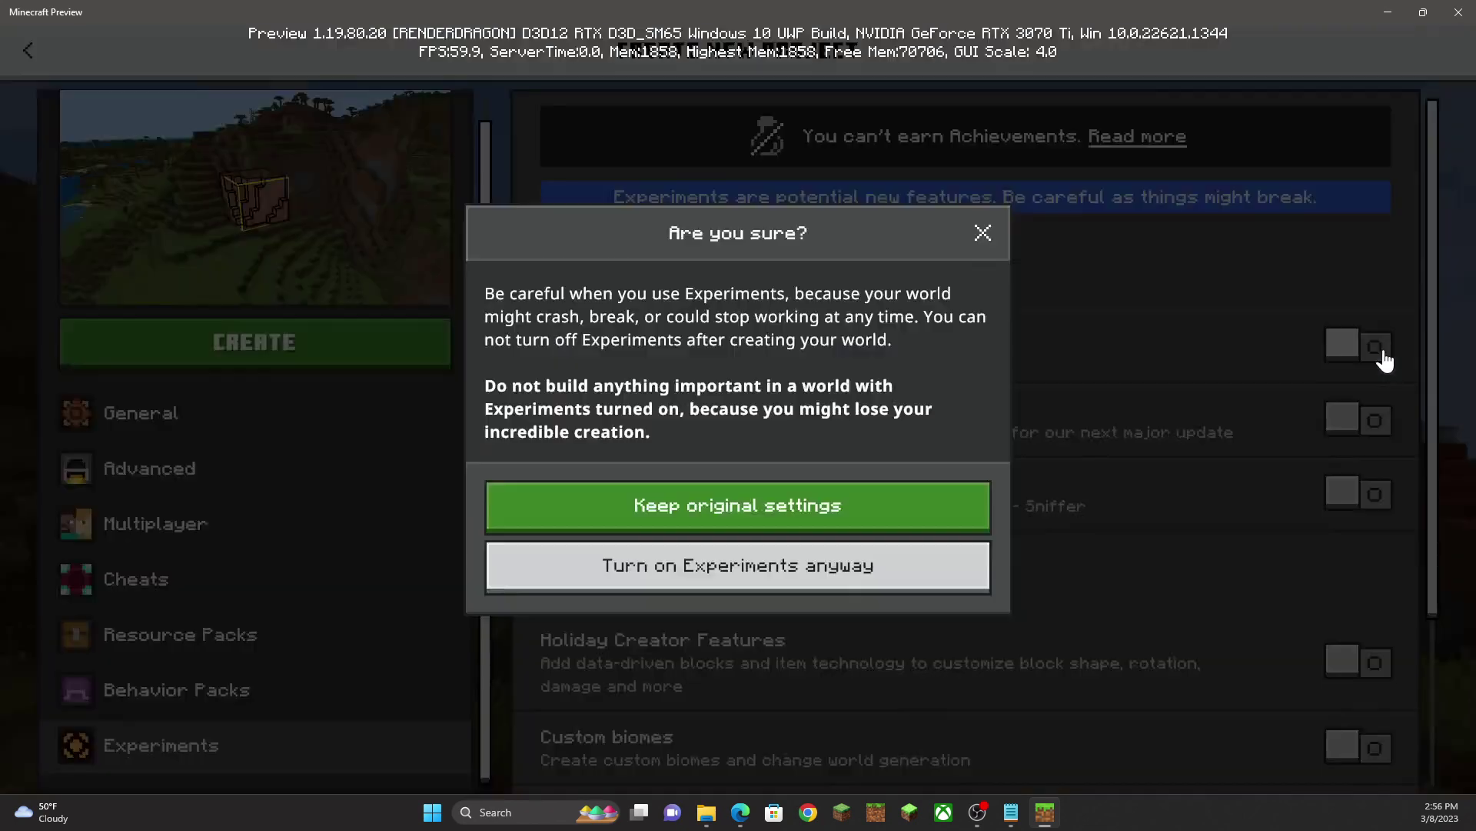
{"action": "left_click", "coordinate": [850, 597]}
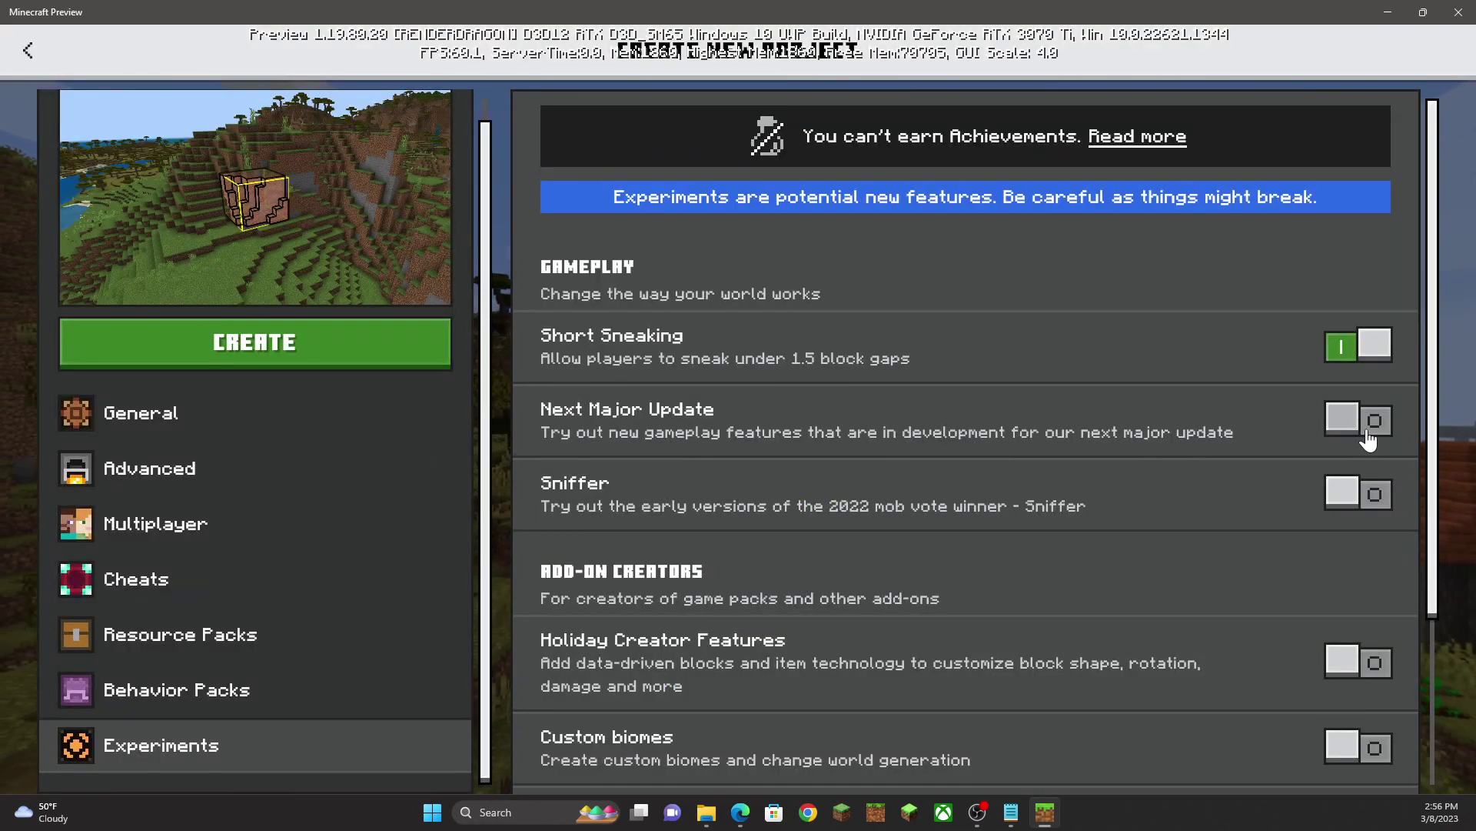
{"action": "left_click", "coordinate": [1365, 435]}
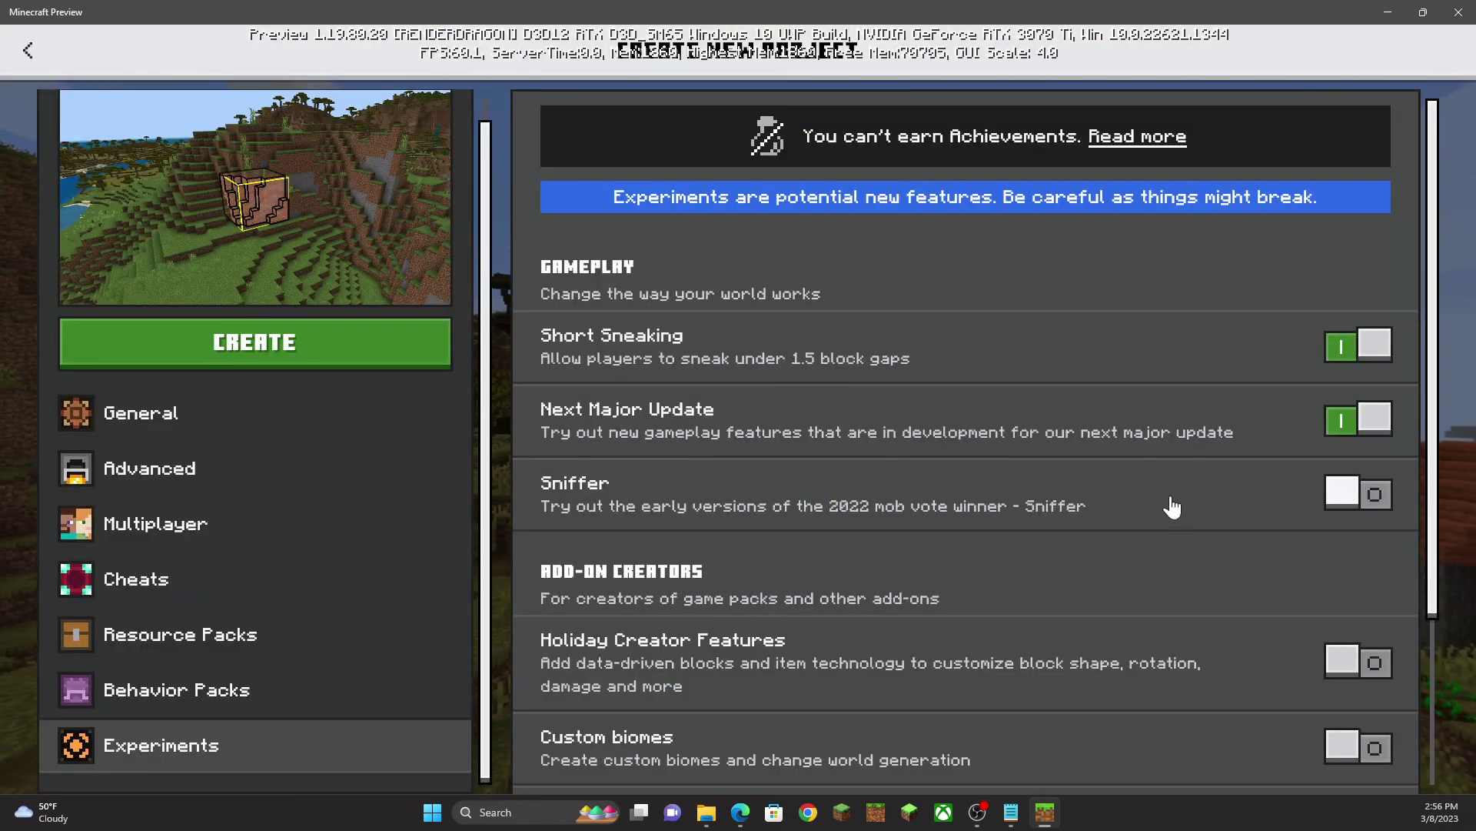
{"action": "left_click", "coordinate": [1373, 500]}
Create the project and tick not to show the online editing notice again
{"action": "scroll", "coordinate": [1113, 539], "scroll_direction": "down", "scroll_amount": 1}
{"action": "scroll", "coordinate": [1113, 538], "scroll_direction": "down", "scroll_amount": 1}
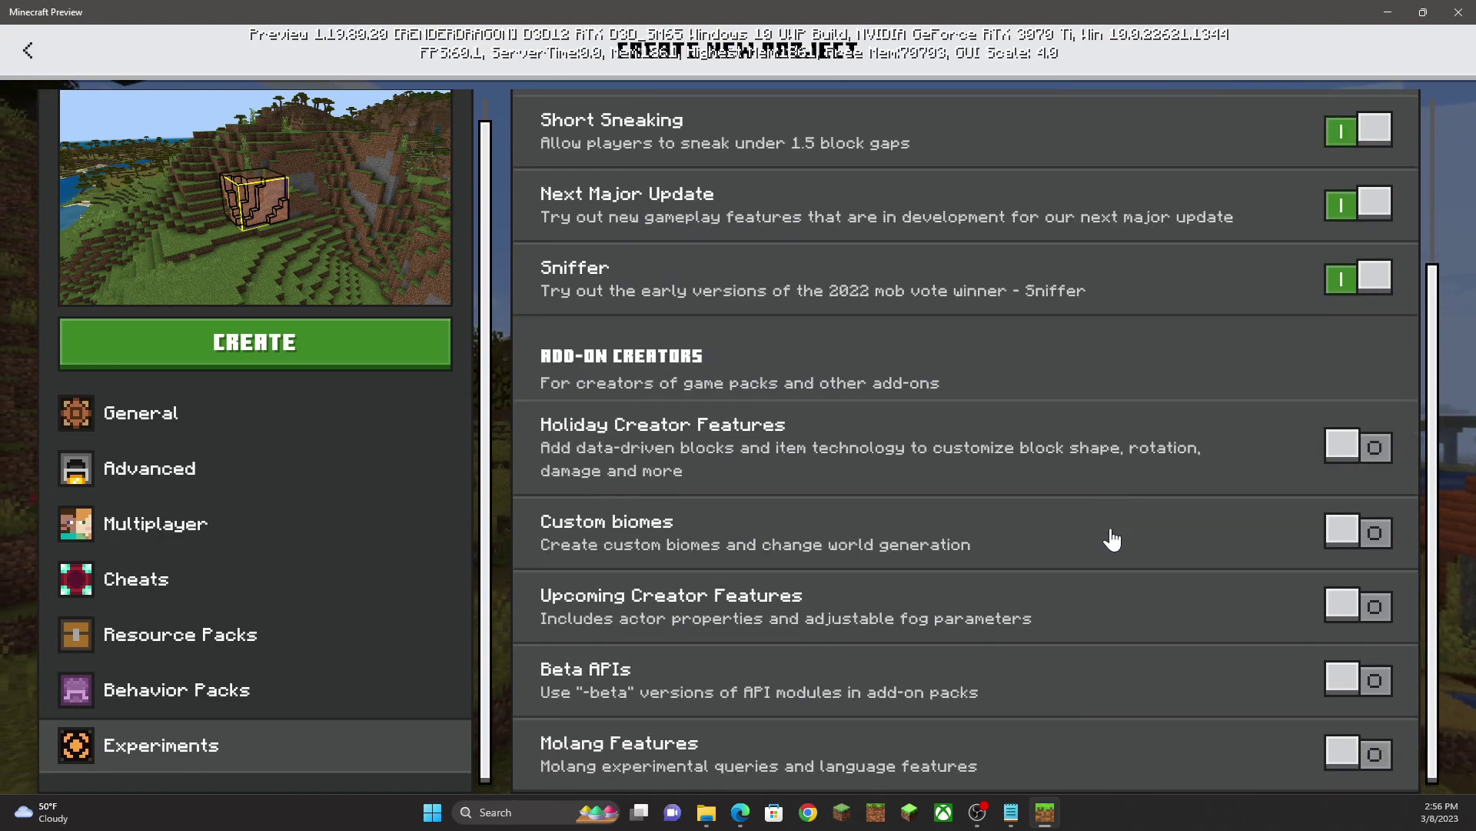
{"action": "scroll", "coordinate": [1113, 538], "scroll_direction": "up", "scroll_amount": 3}
{"action": "left_click", "coordinate": [323, 356]}
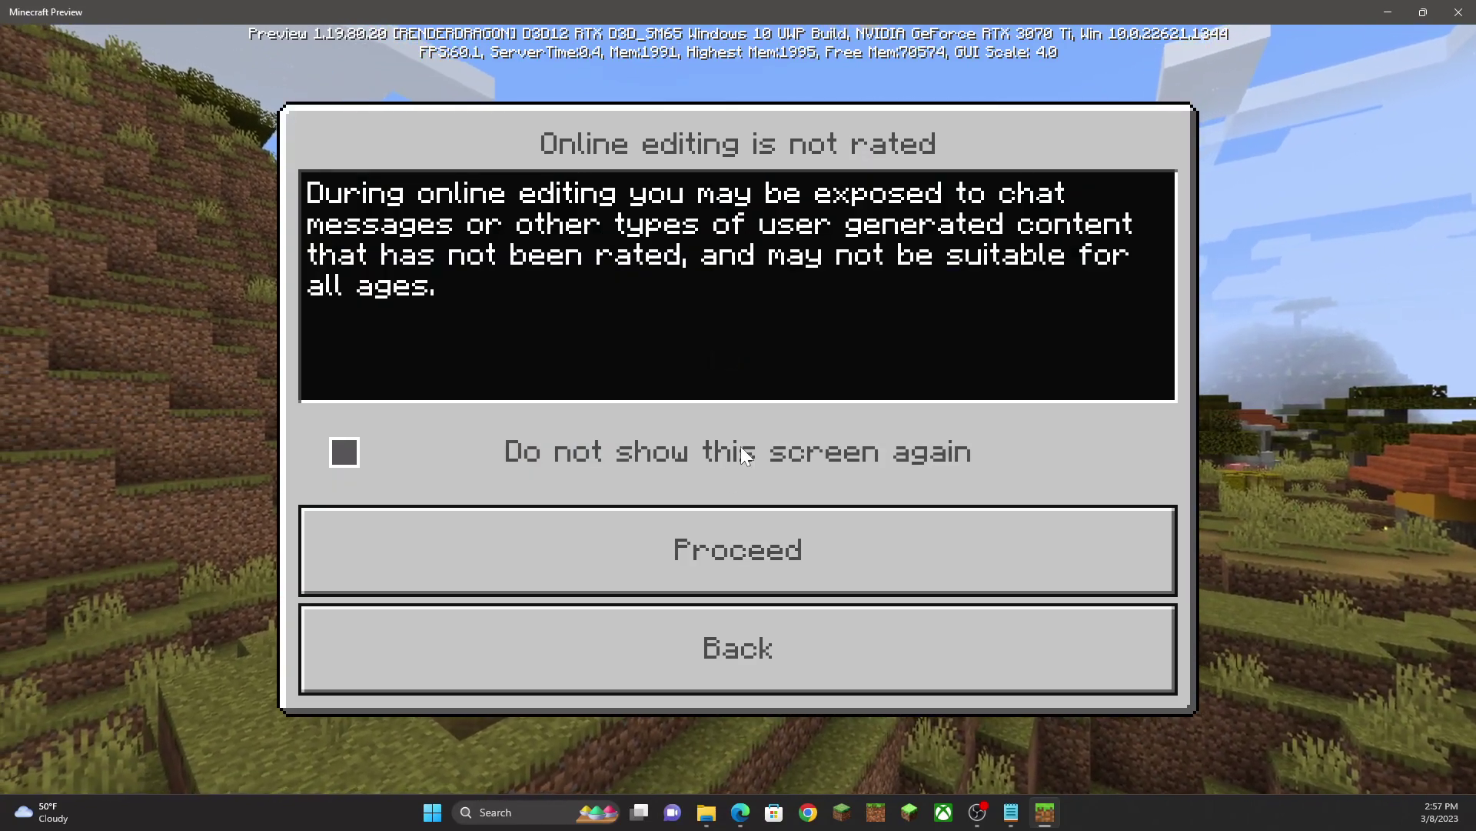
{"action": "left_click", "coordinate": [740, 447]}
Proceed past the online editing notice to load the project in Minecraft Editor
{"action": "left_click", "coordinate": [726, 555]}
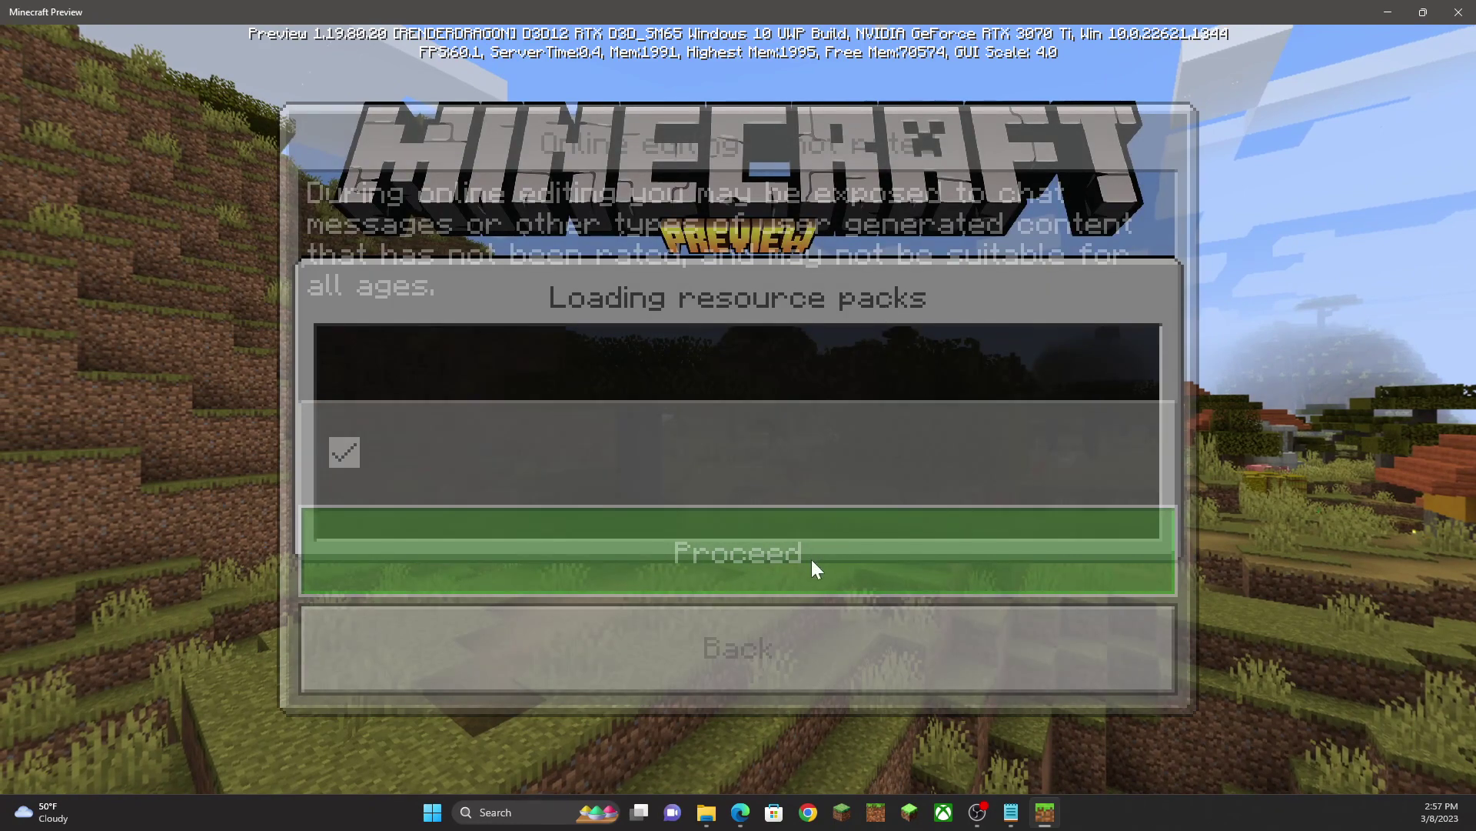